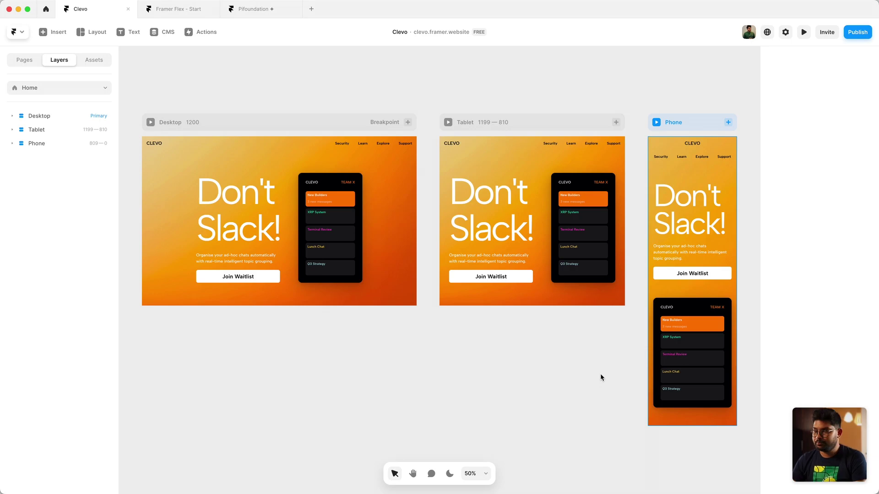
Preview the home page at a 1440 px width
left_click(671, 90)
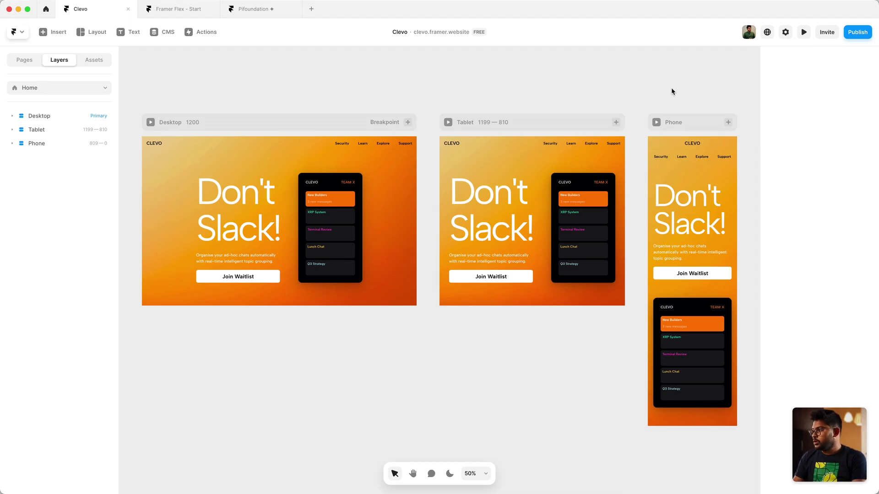
key("super+p")
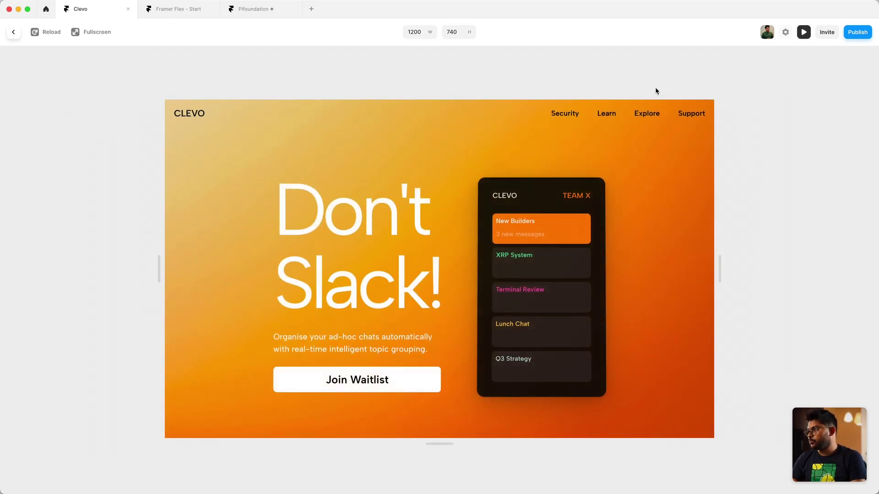
left_click(416, 31)
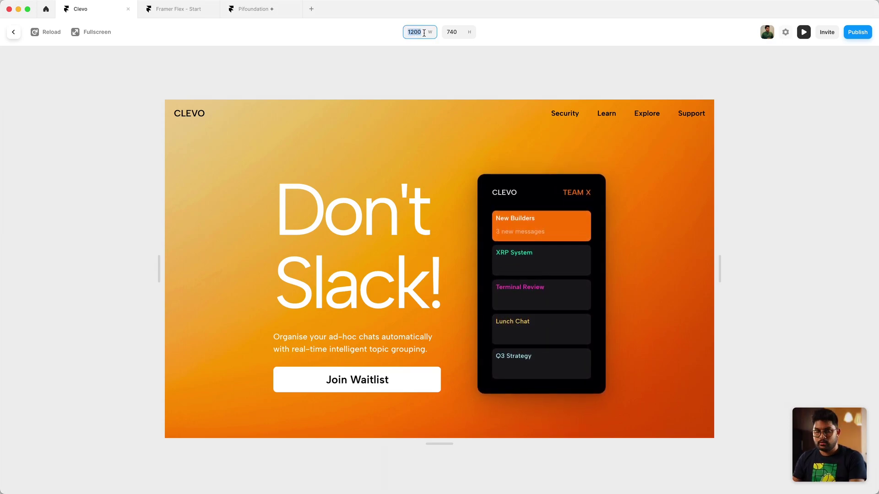
type("1")
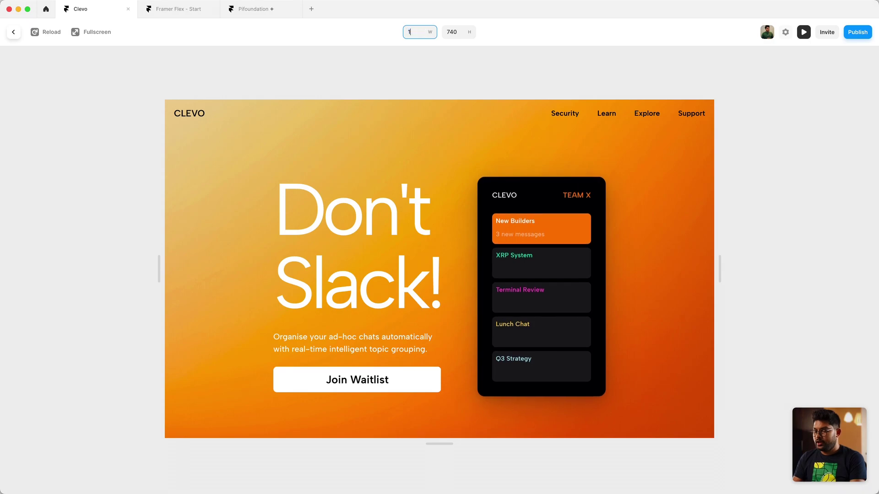
type("440")
key("Return")
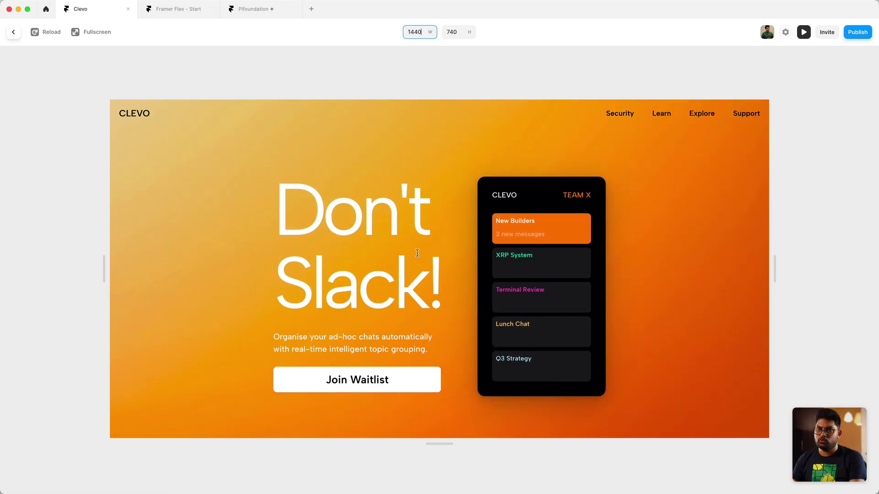
Resize the home page preview to 1600 × 800
left_click(421, 32)
type("1600")
key("Return")
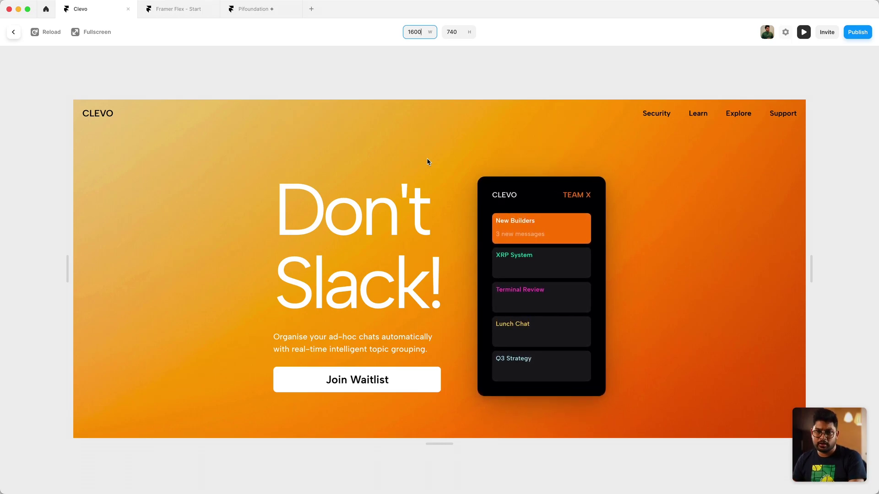
left_click(456, 33)
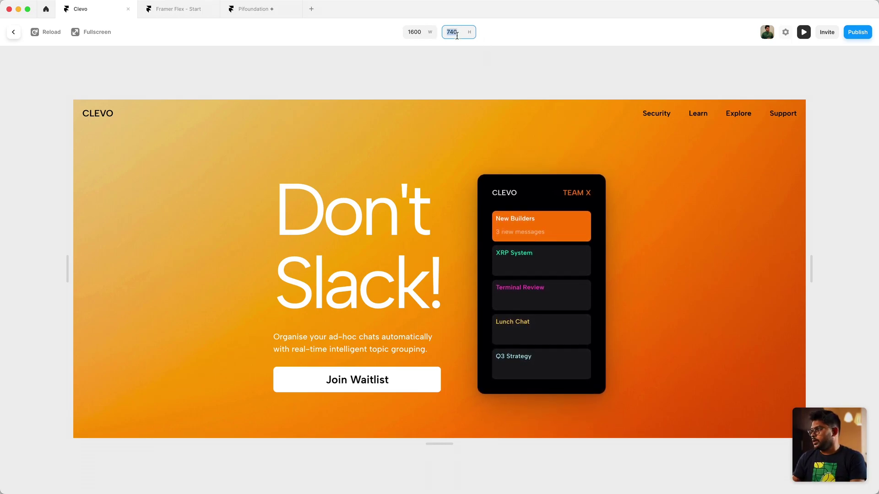
type("800")
key("Return")
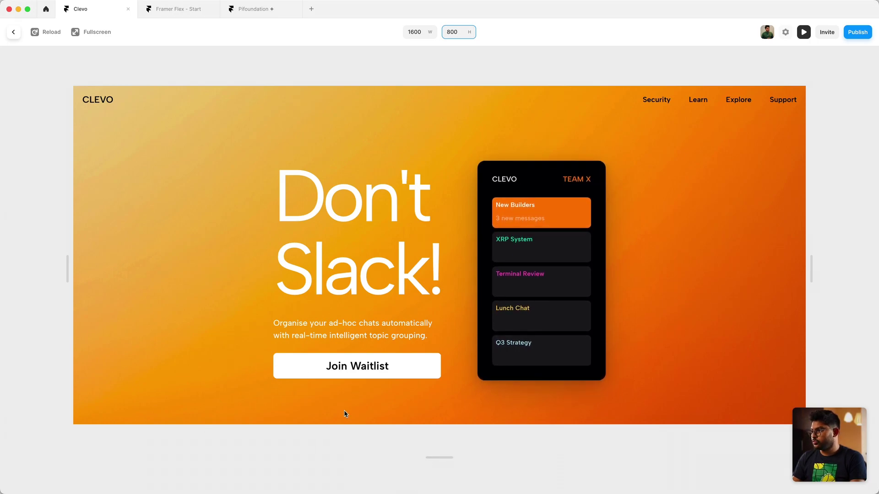
left_click(346, 425)
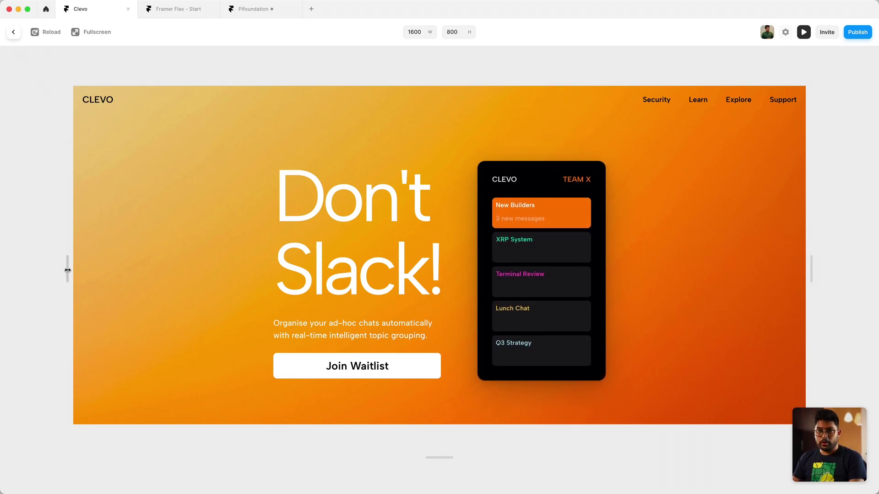
Leave the preview and inspect the Desktop, Tablet and Phone breakpoints' positions and widths
key("Escape")
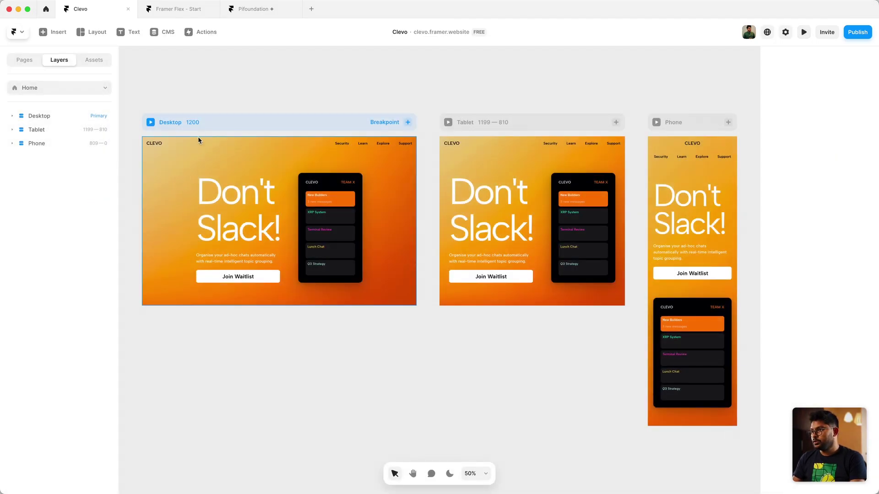
left_click(201, 123)
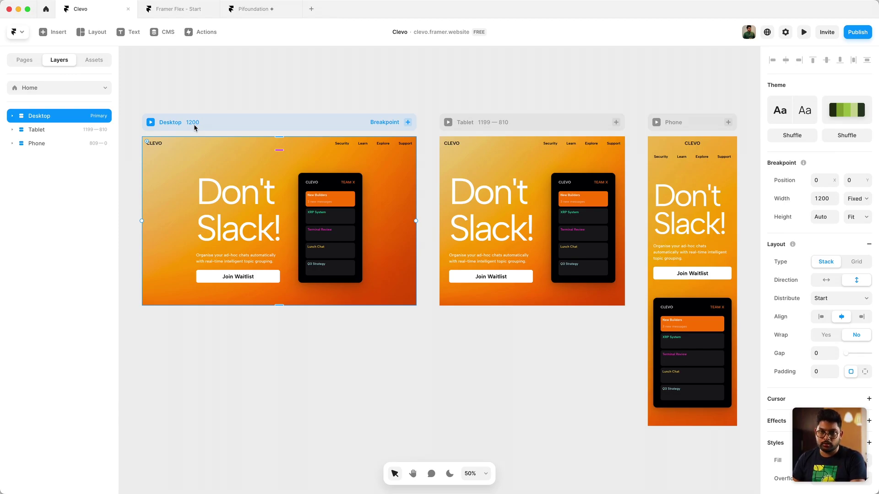
left_click(520, 124)
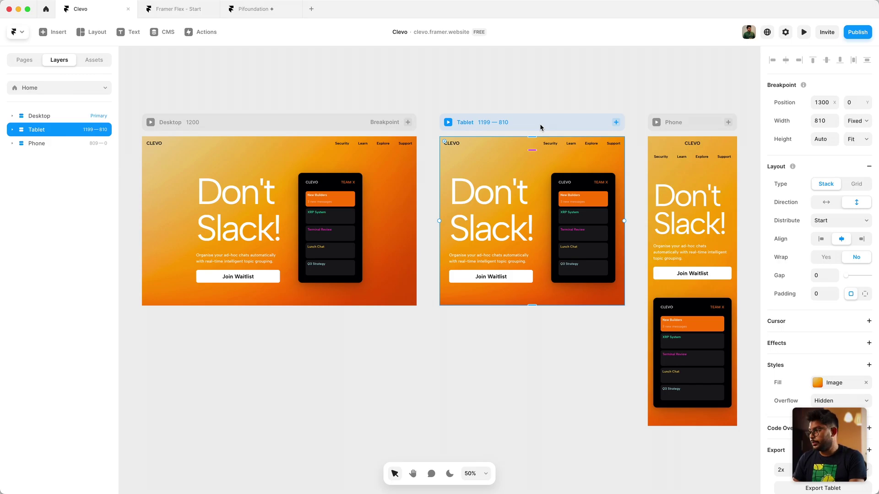
left_click(684, 130)
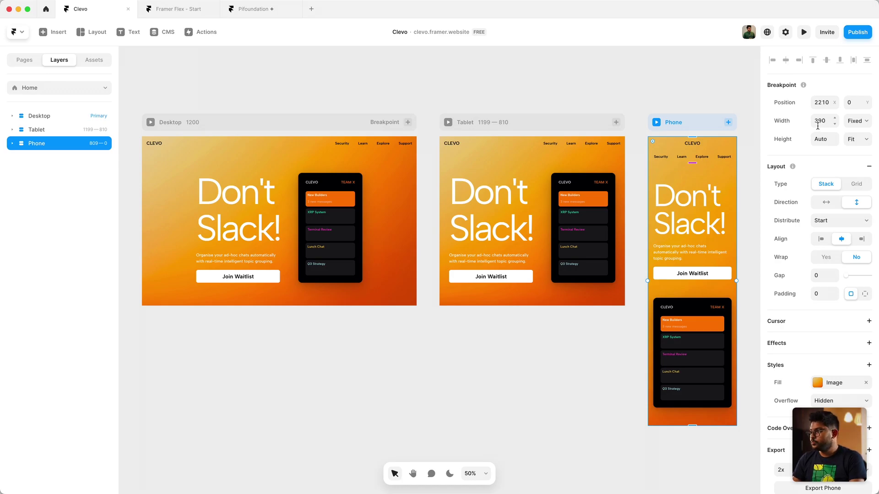
Open the /clevo-seamless page from the site's page list
left_click(713, 70)
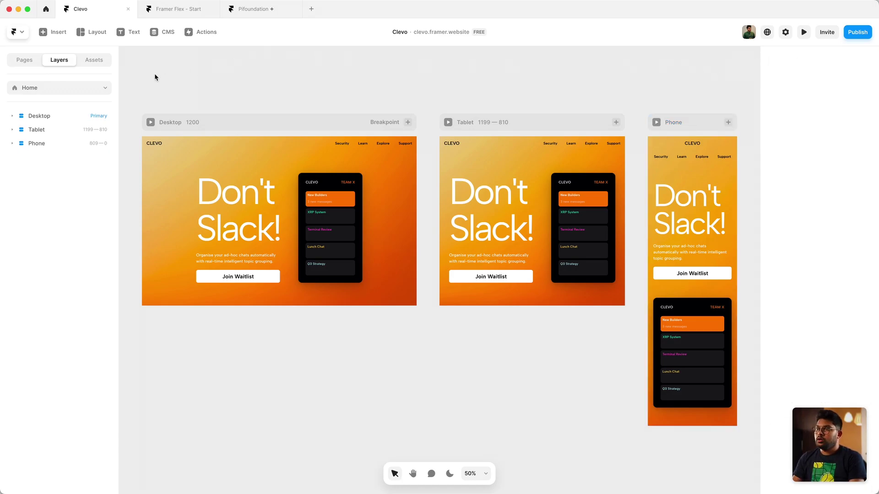
left_click(24, 65)
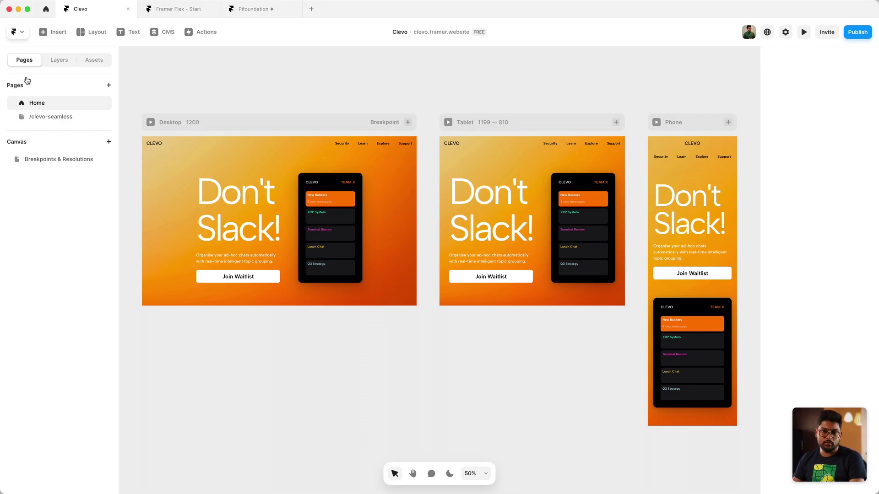
left_click(46, 117)
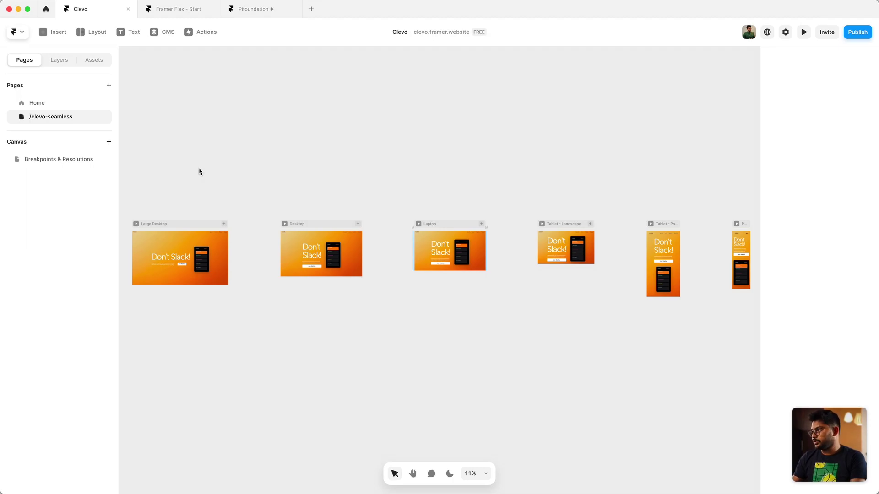
Preview the Clevo page at 1600 × 800
key("super+p")
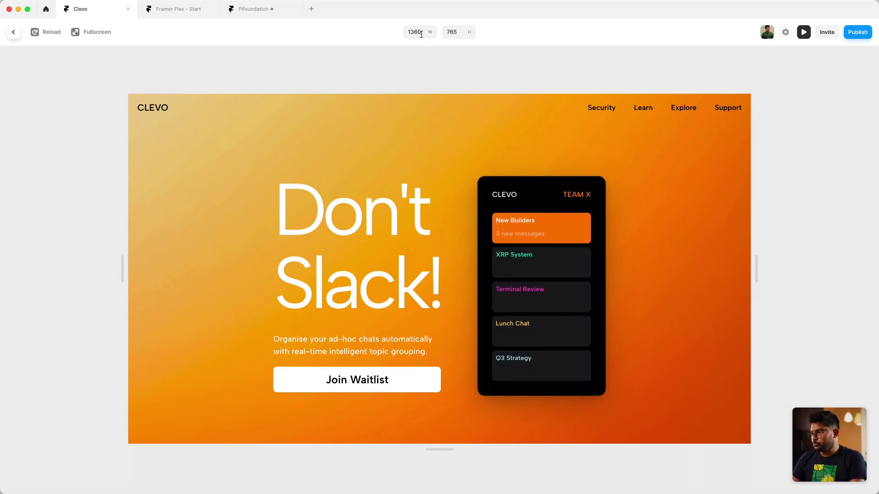
left_click(421, 32)
type("1600")
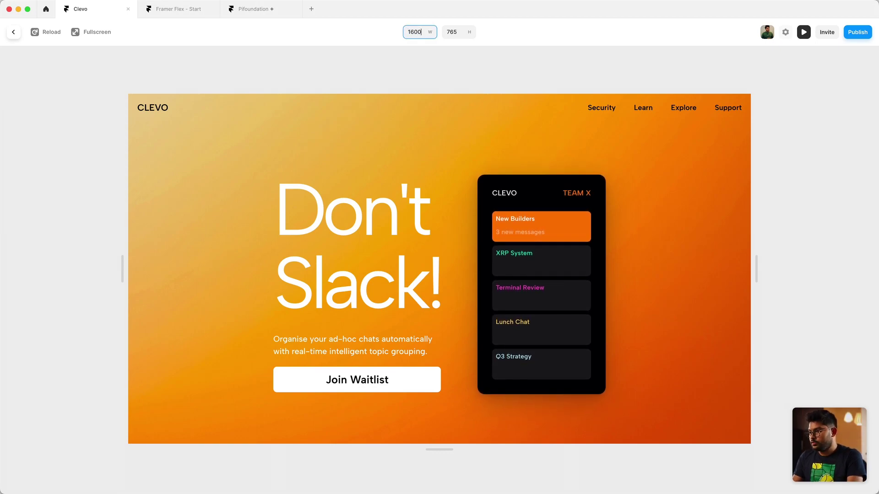
key("Return")
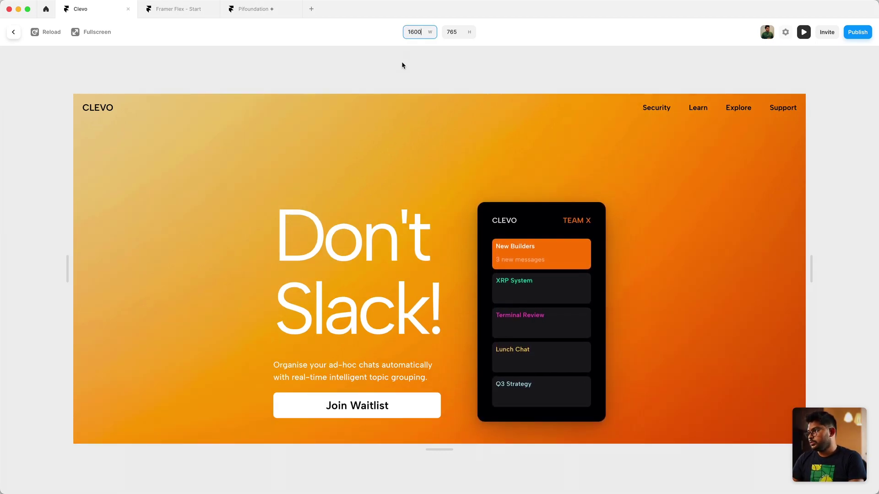
key("Tab")
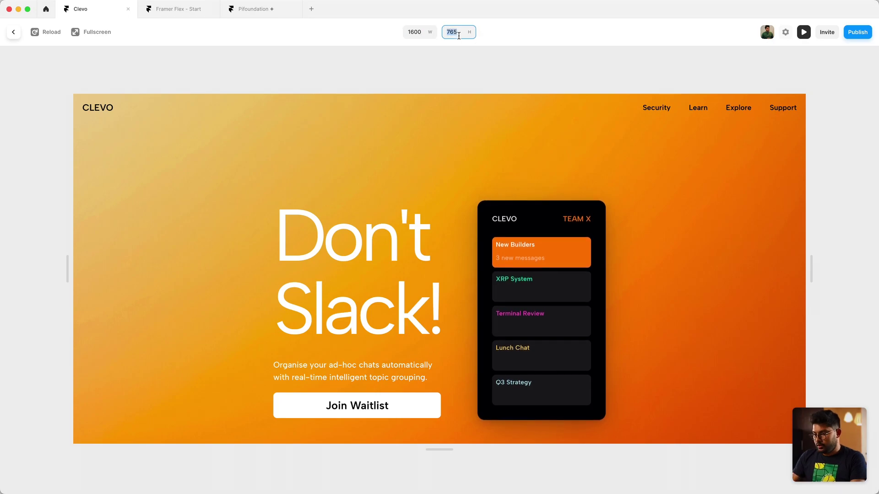
type("800")
key("Return")
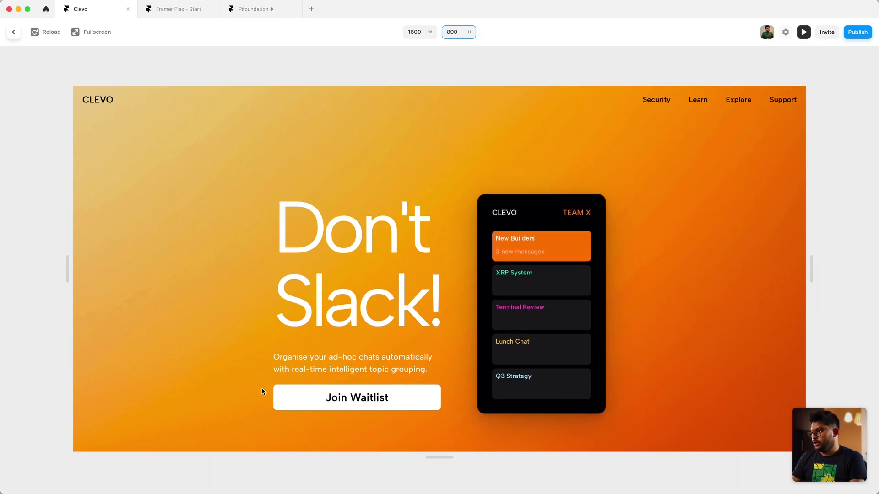
Enlarge the preview to 1870 wide by 900 high
left_click(409, 33)
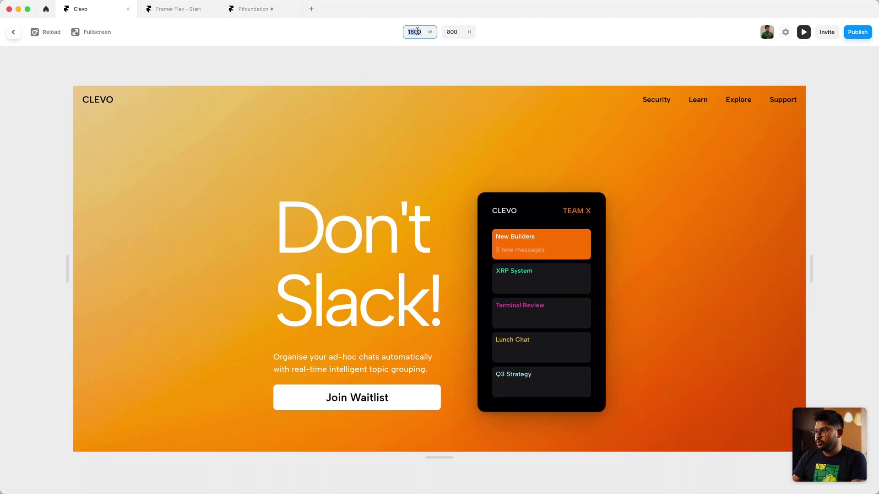
type("1870")
key("Tab")
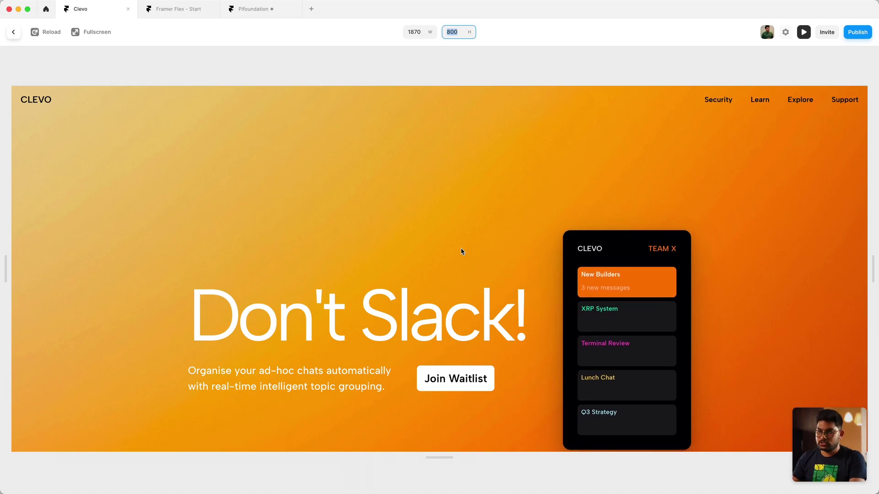
scroll(427, 320, "down", 2)
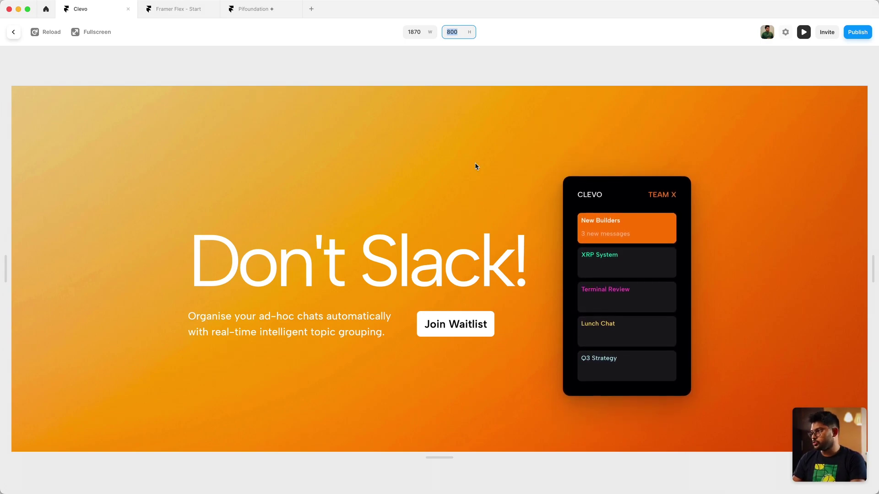
type("900")
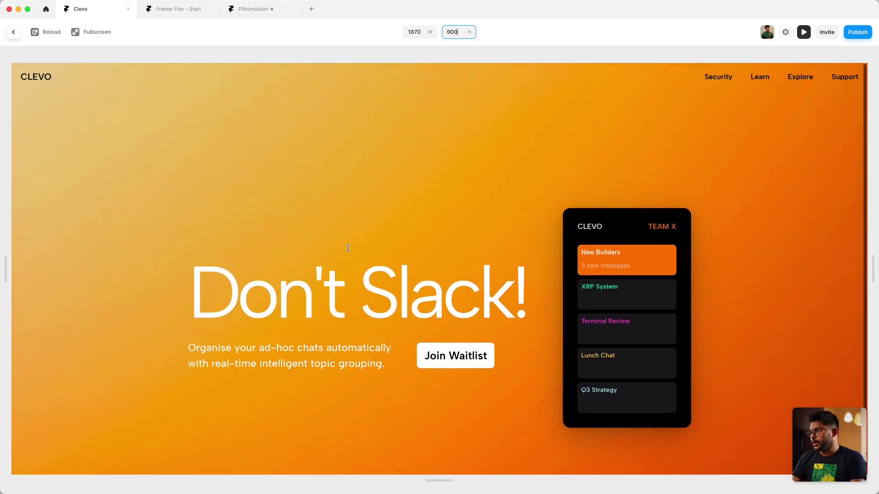
Try preview widths of 720, 840, 1040 and finally 1080 px
left_click(418, 34)
type("720")
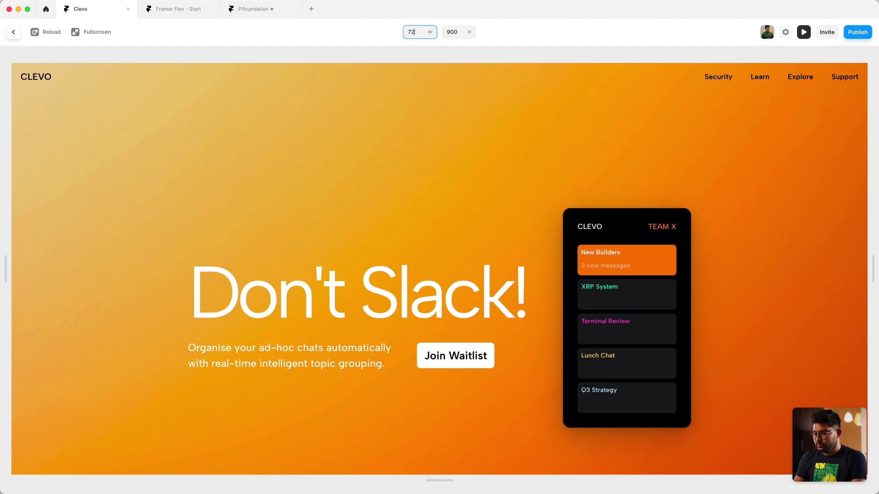
key("Return")
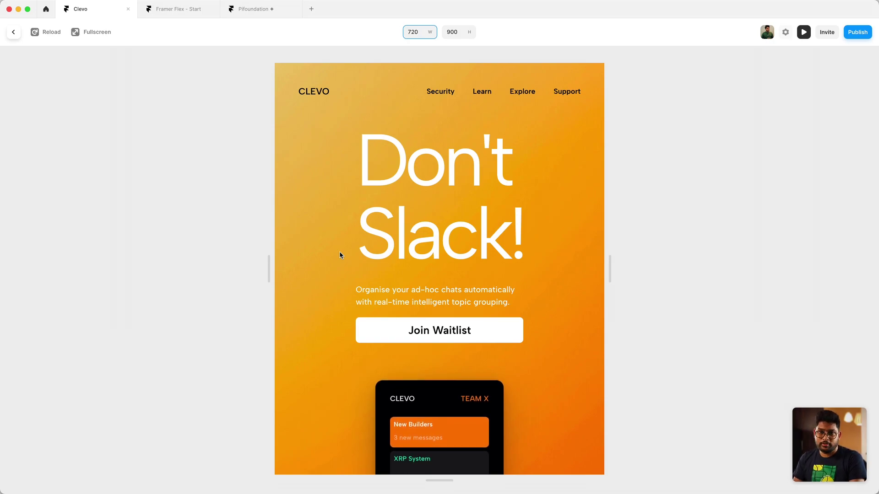
double_click(413, 32)
type("8")
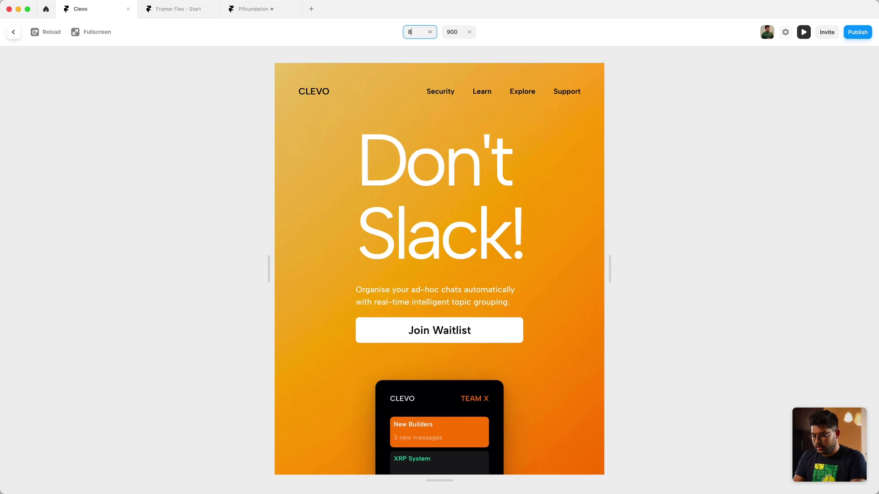
type("40")
key("Return")
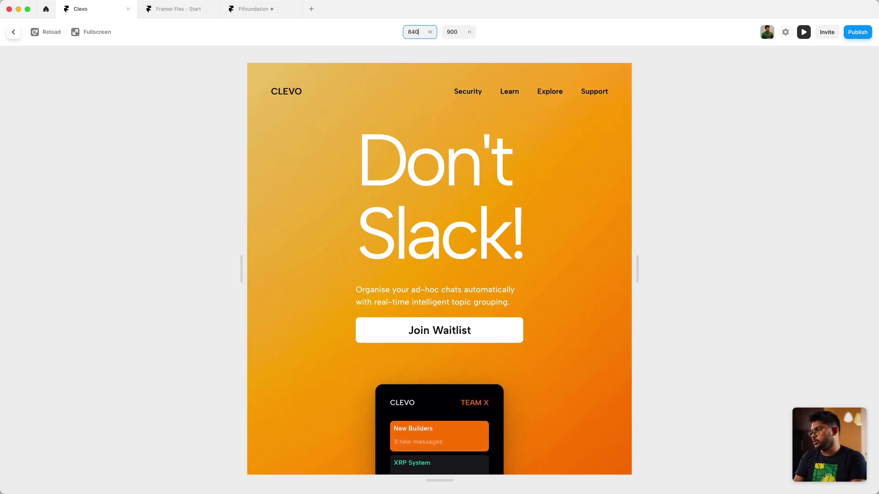
type("1040")
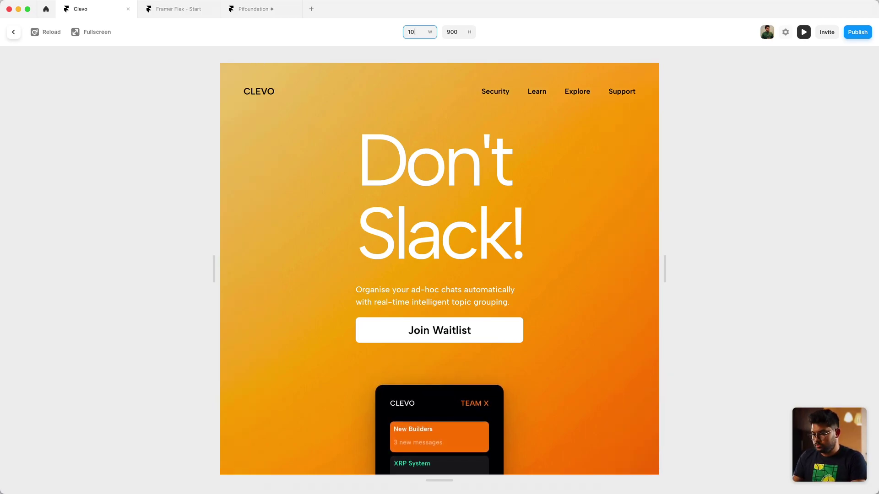
key("Return")
key("BackSpace")
key("BackSpace")
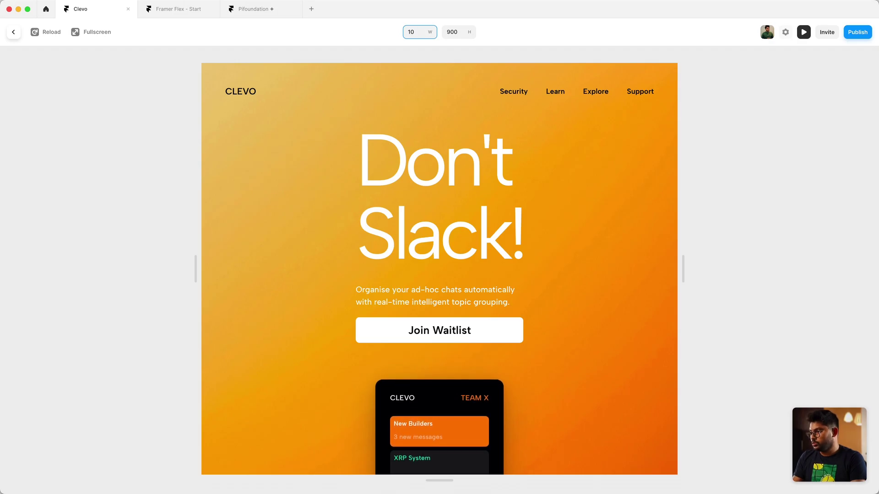
type("80")
key("Return")
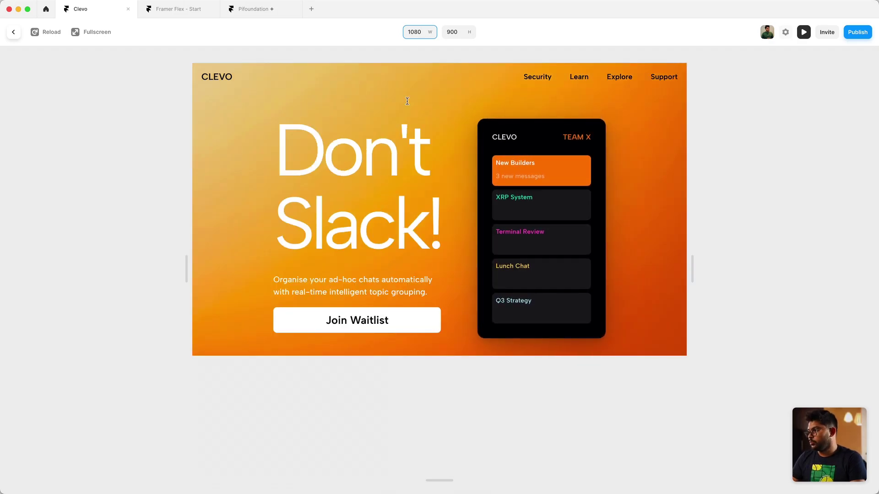
Set the preview height to 700, then 600 px
key("Tab")
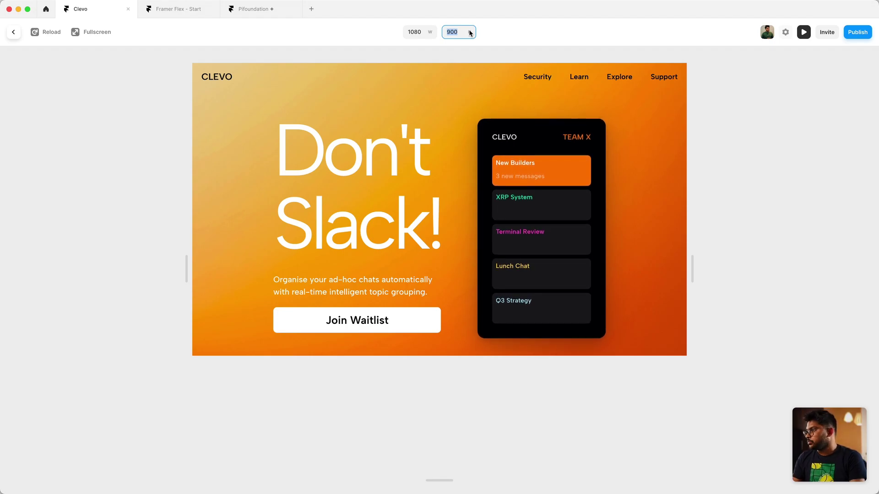
type("700")
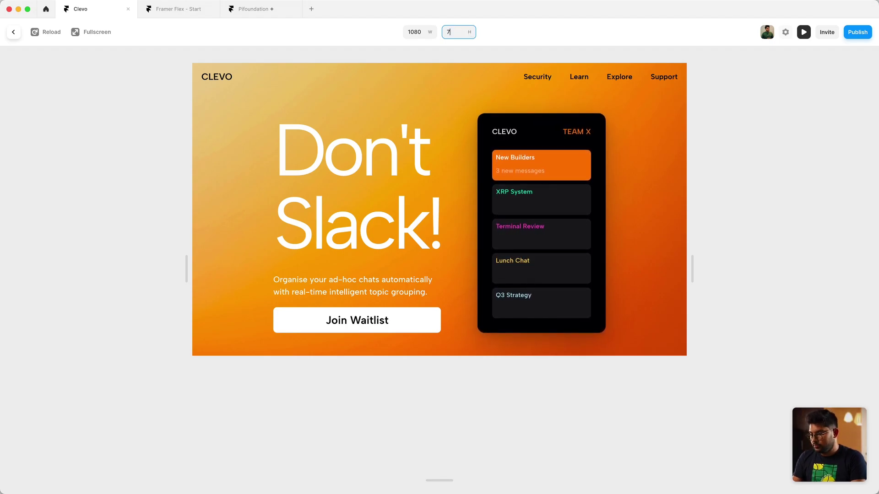
key("Return")
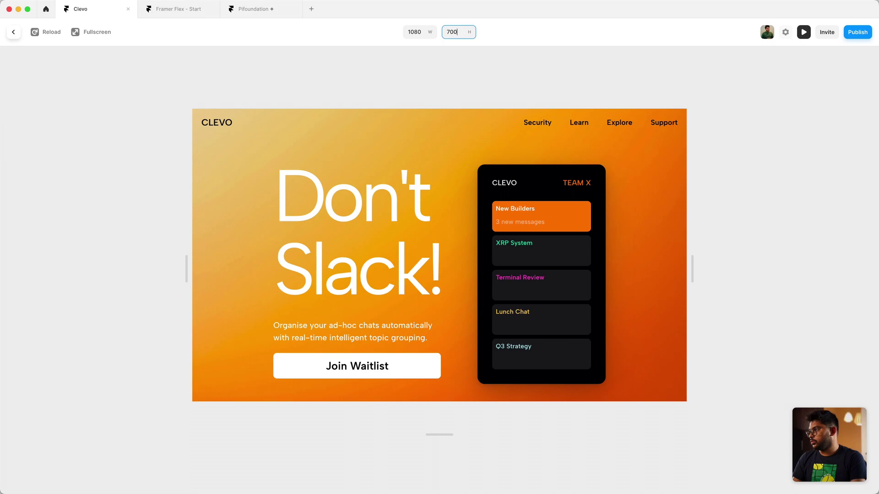
key("BackSpace")
key("BackSpace")
key("BackSpace")
type("600")
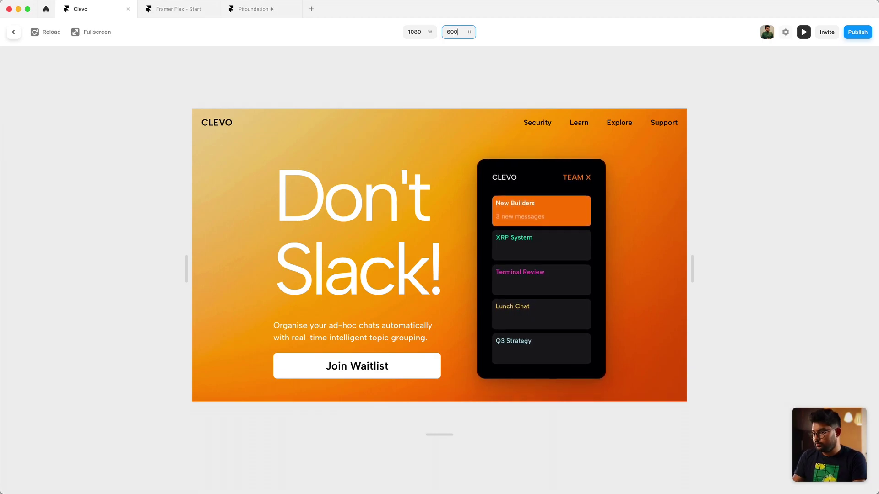
key("Return")
scroll(364, 290, "down", 1)
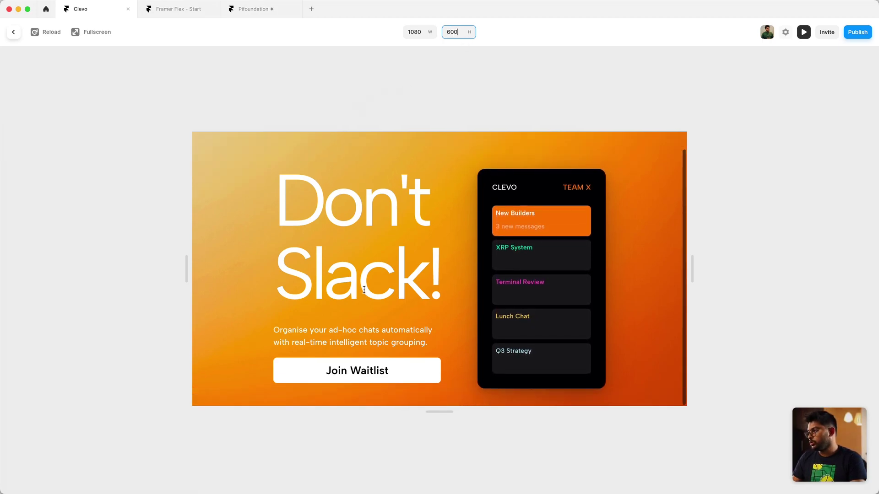
scroll(366, 274, "up", 1)
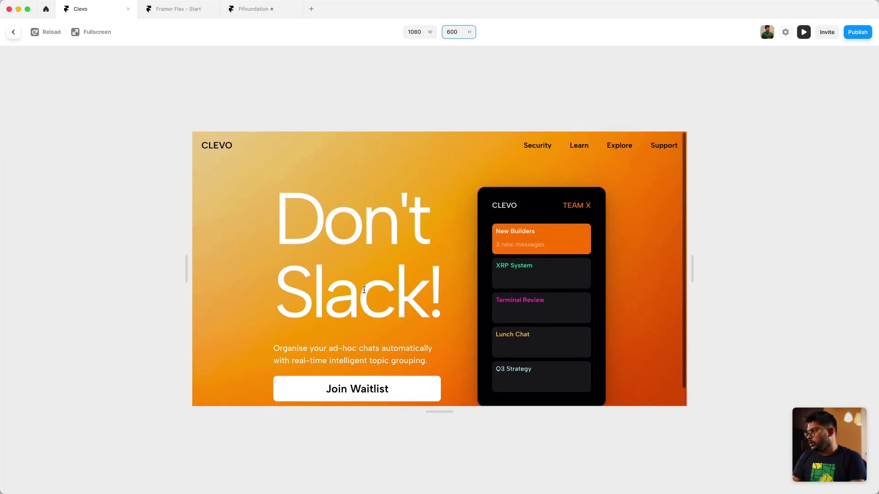
Narrow the preview to mobile widths of 360, then 340 px
left_click(413, 32)
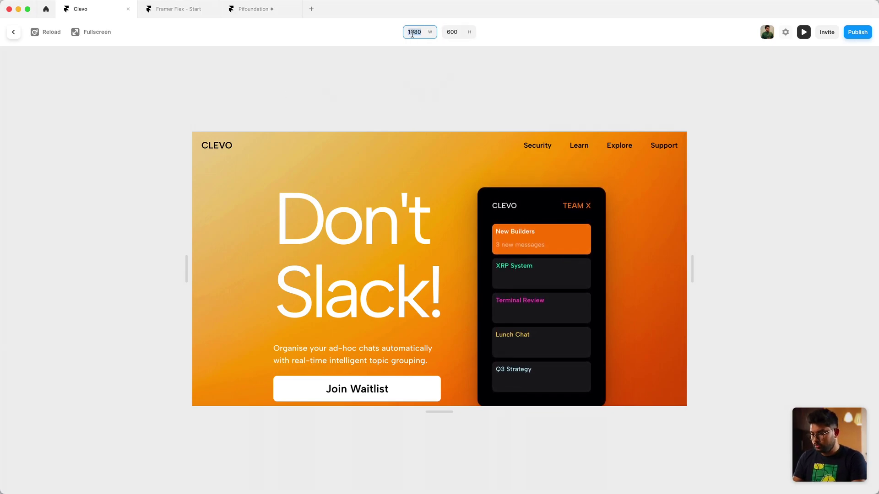
type("360")
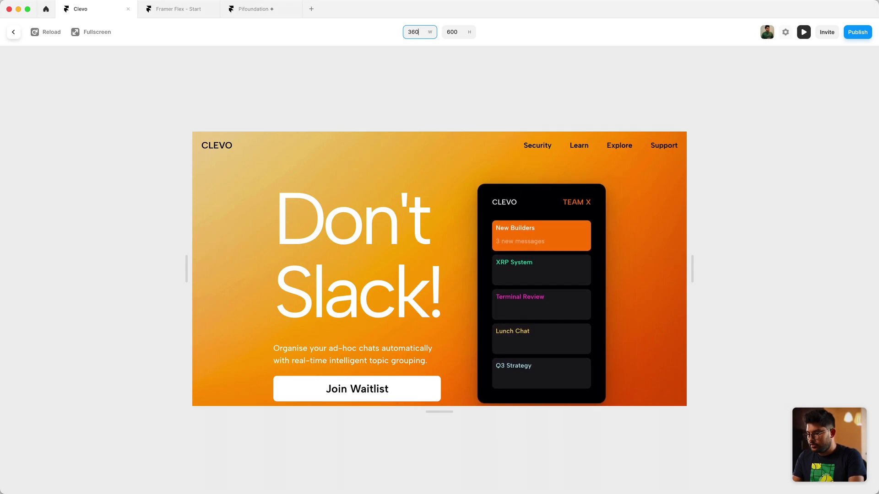
key("Return")
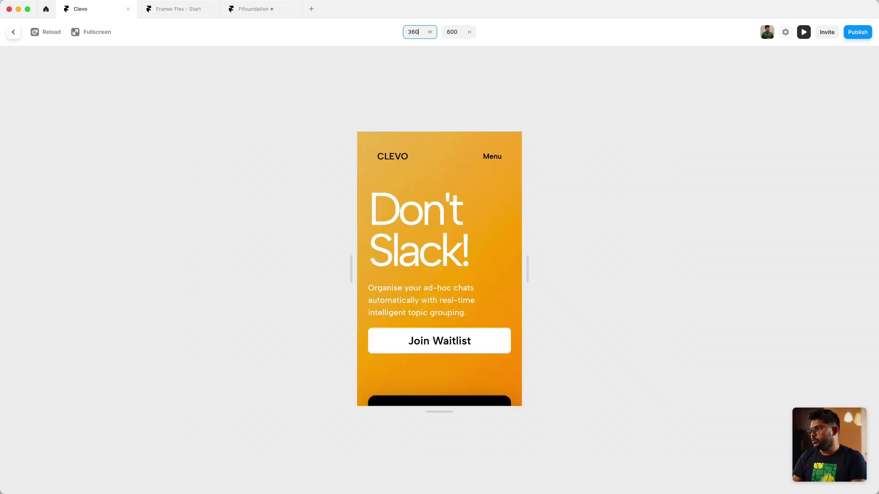
left_click(415, 32)
key("BackSpace")
type("4")
key("Return")
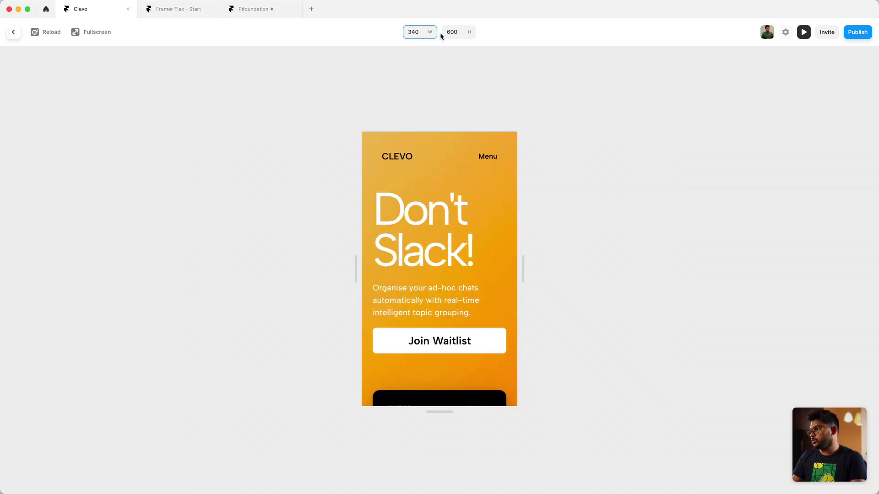
Set the preview height to 720 and drag the frame wider to about 828 px
left_click(454, 32)
type("720")
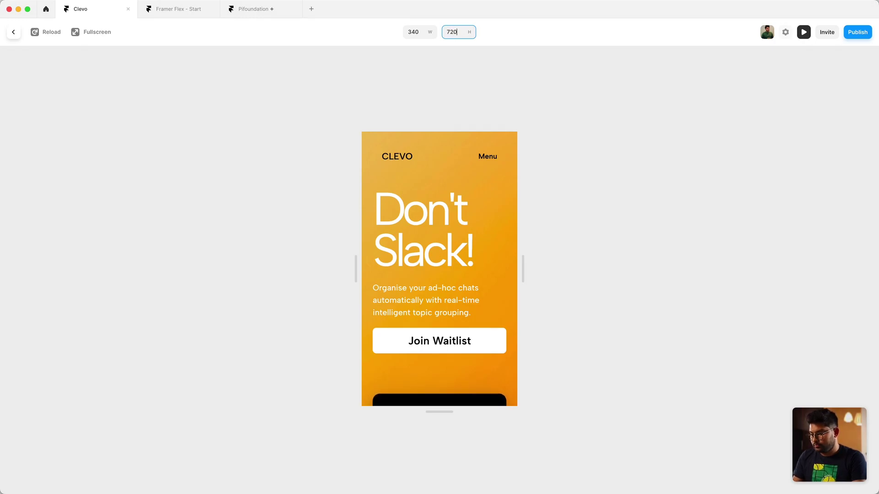
key("Return")
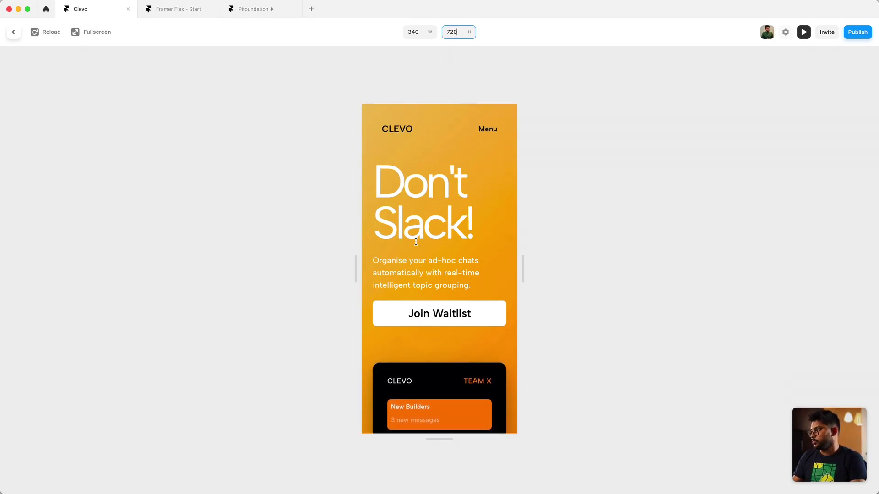
scroll(415, 242, "down", 4)
scroll(415, 239, "up", 5)
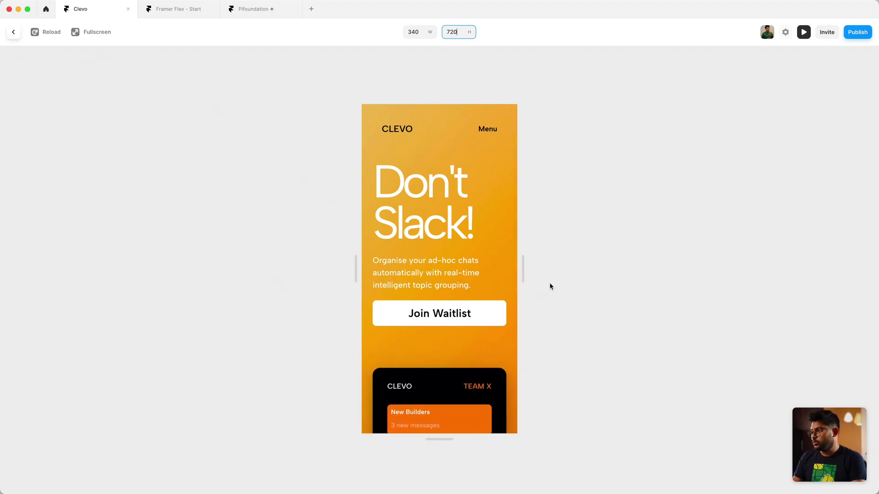
left_click_drag(523, 273, 637, 287)
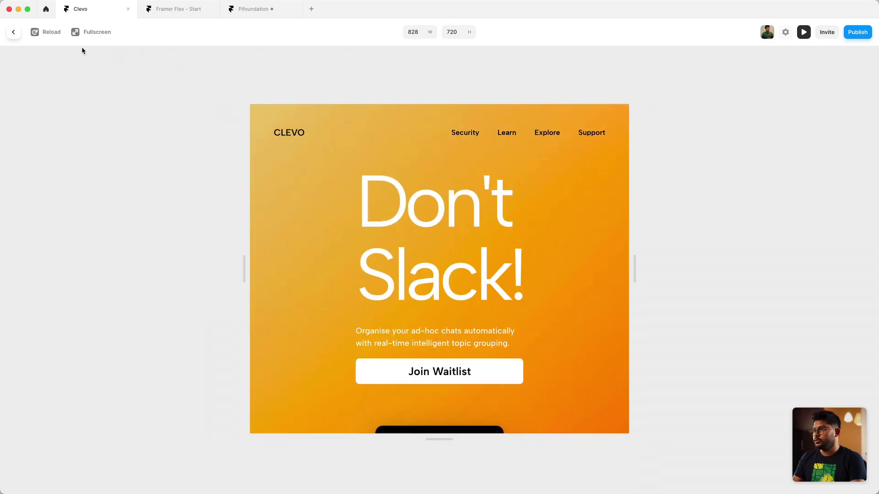
Exit the preview back to the Framer editor canvas
left_click(14, 34)
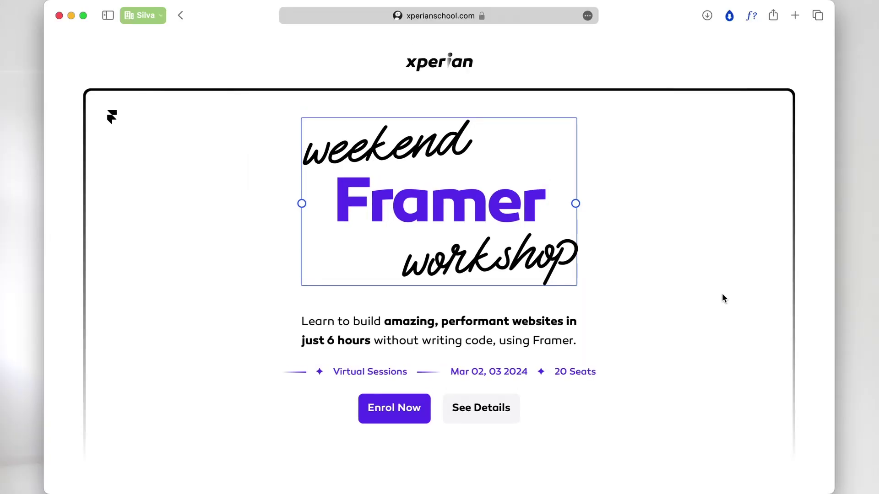
scroll(723, 298, "down", 5)
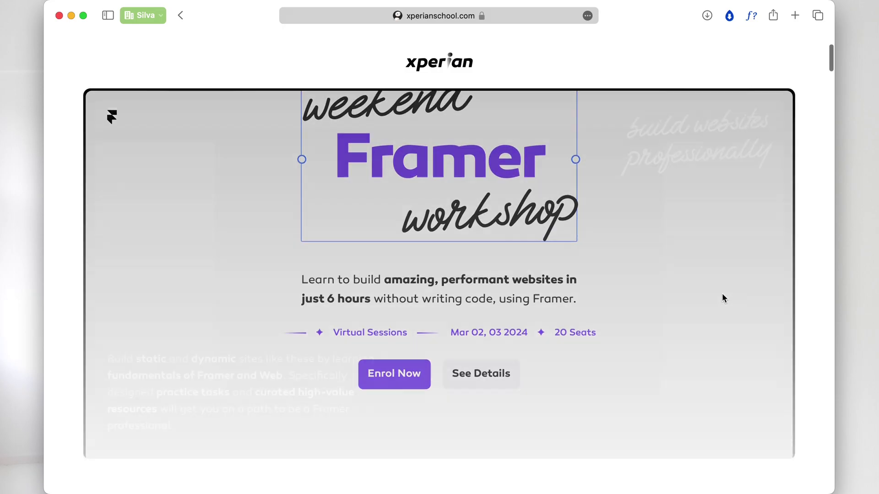
scroll(723, 299, "down", 5)
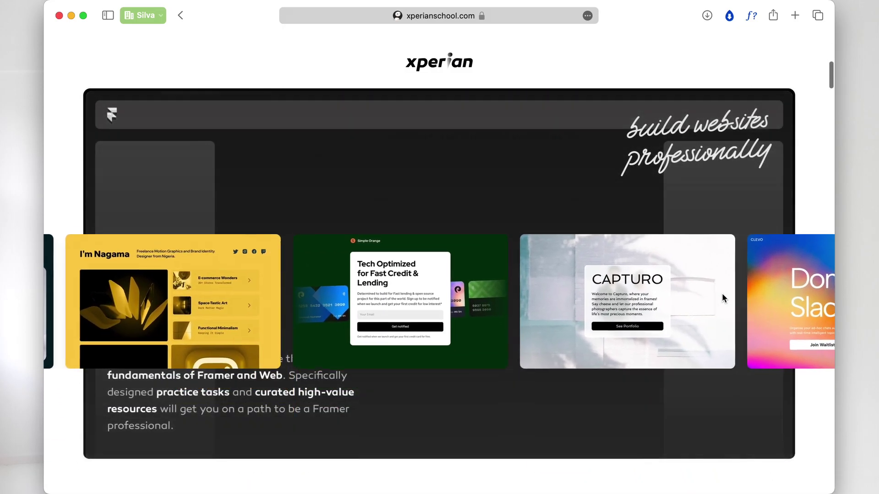
key("ctrl+super+f")
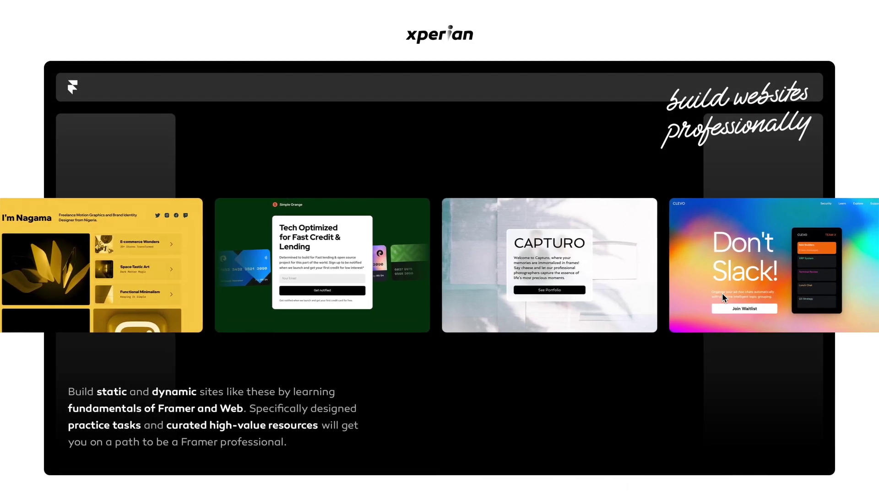
key("ctrl+super+f")
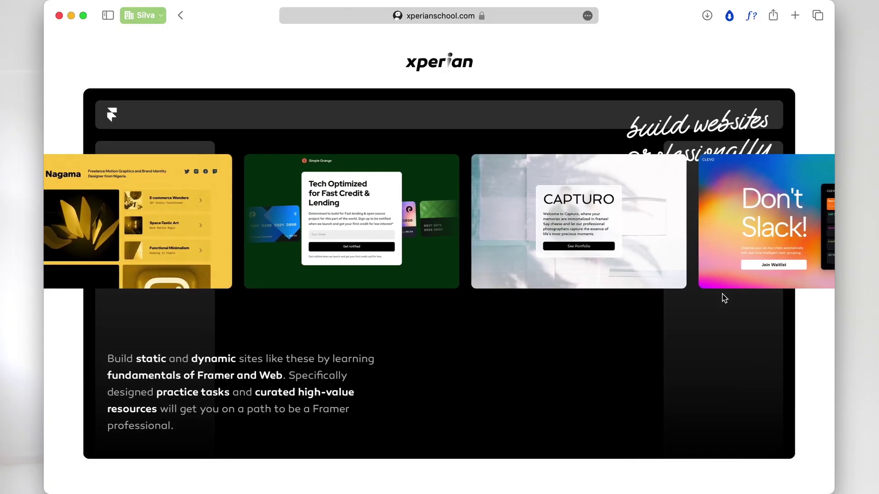
key("ctrl+super+f")
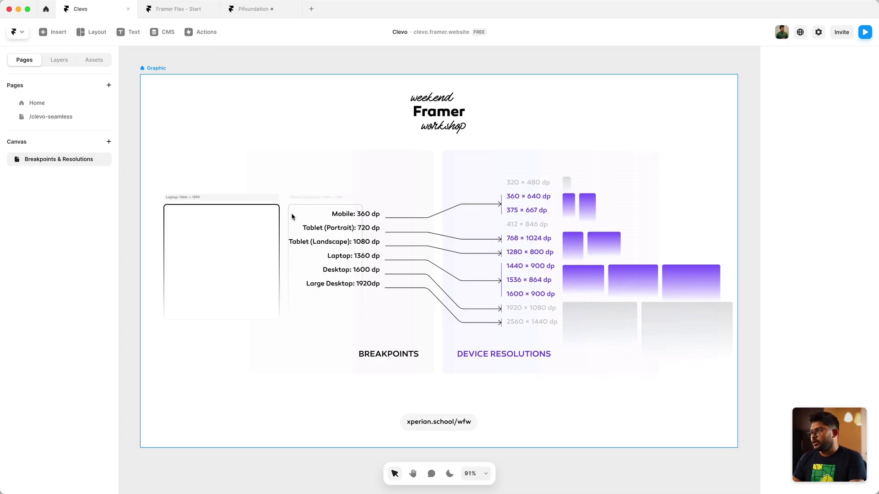
Bring up the Framer Flex - Start project with its breakpoint frames
left_click(178, 10)
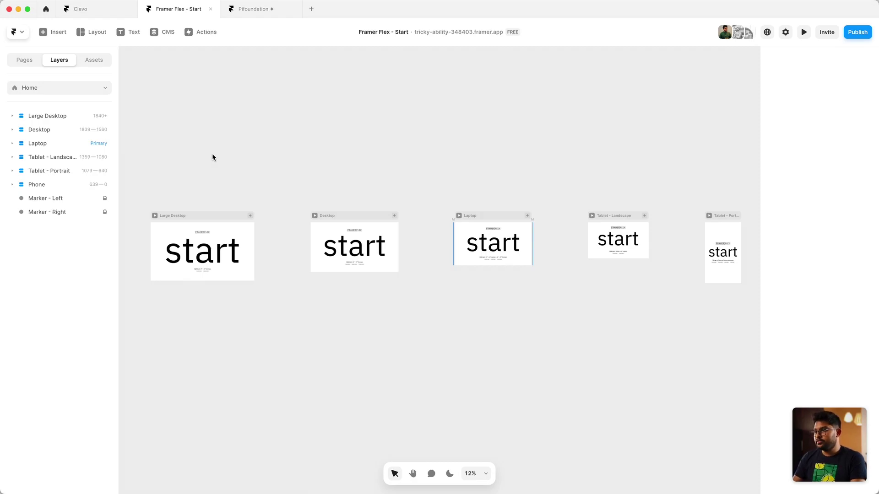
List the project's pages and bring up, then dismiss, the Home page's options menu
left_click(25, 60)
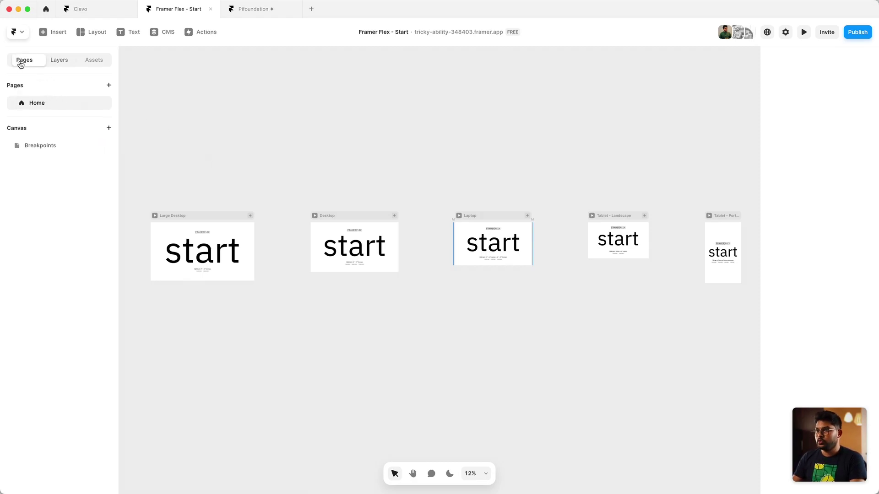
right_click(43, 105)
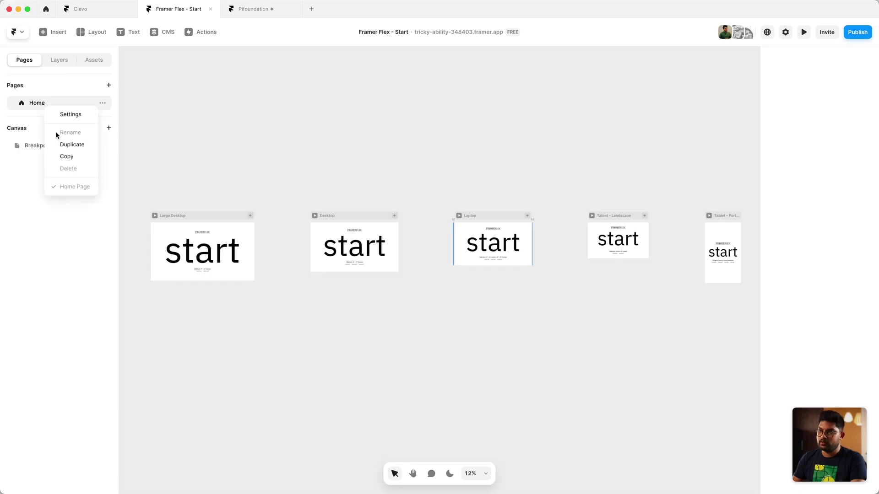
left_click(26, 180)
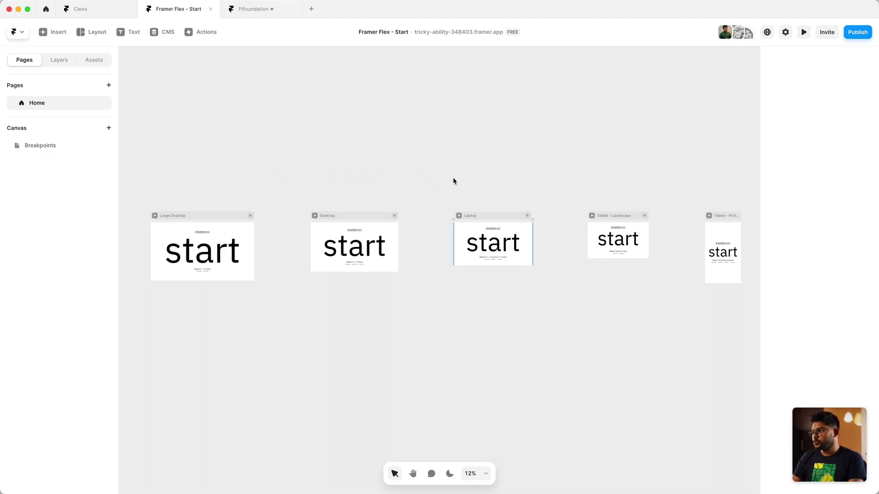
Zoom into the Laptop frame, show the breakpoint layers, and fit Laptop to the view
scroll(536, 215, "up", 5)
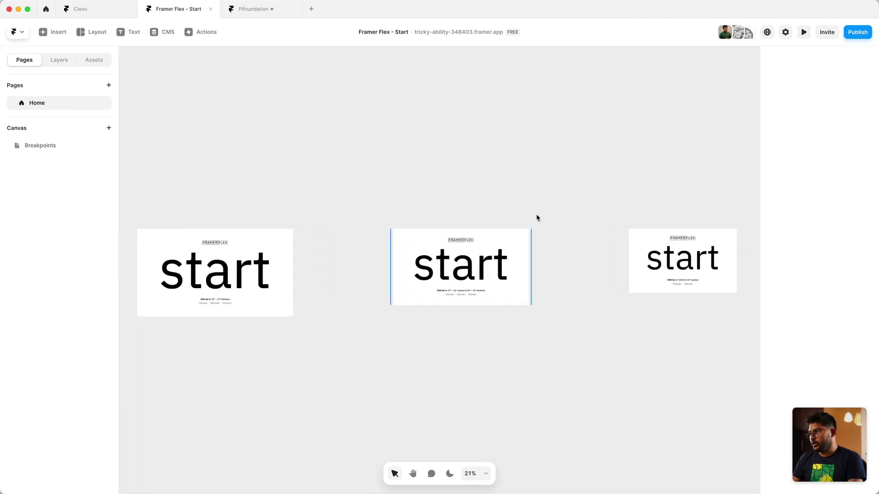
scroll(462, 277, "up", 6)
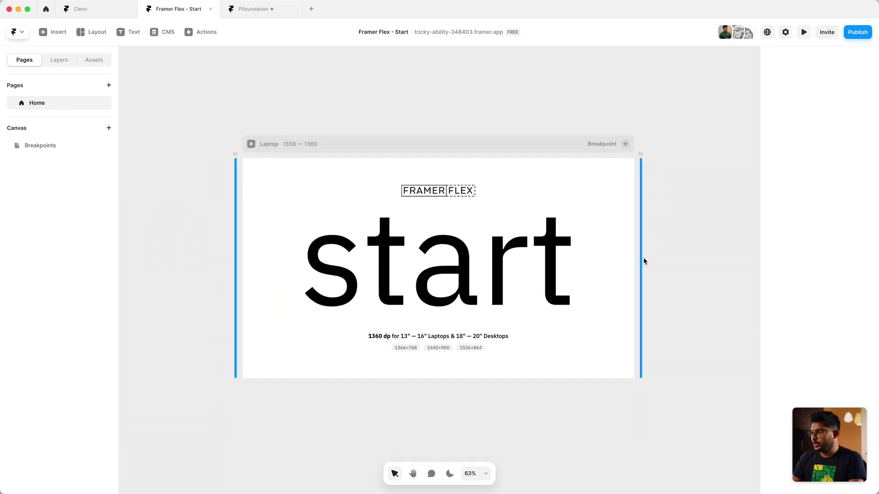
key("alt+2")
key("shift+1")
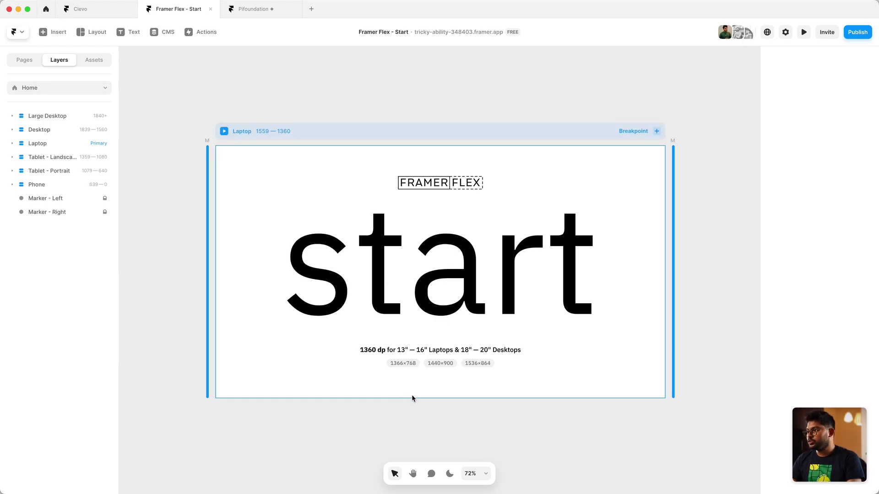
Pan and zoom across the Desktop, Large Desktop and Laptop breakpoint frames to compare them
scroll(347, 367, "down", 3, "ctrl")
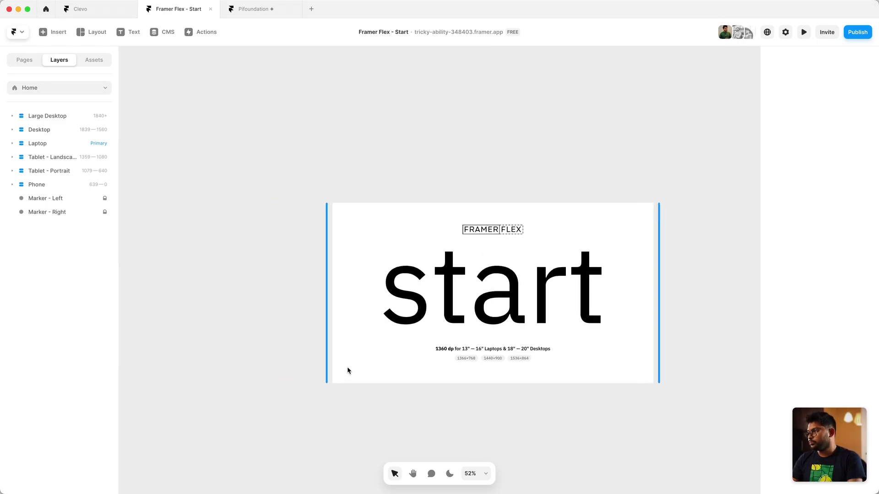
scroll(347, 367, "left", 10)
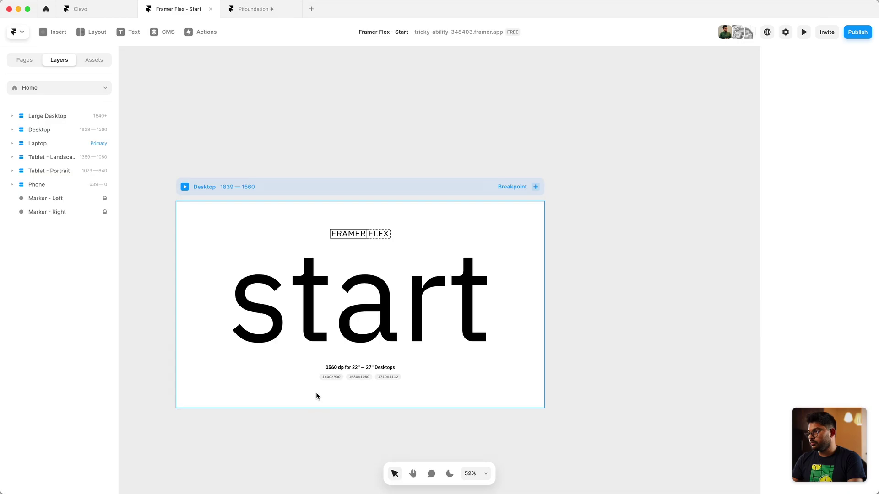
scroll(316, 392, "up", 3, "ctrl")
scroll(317, 392, "up", 3, "ctrl")
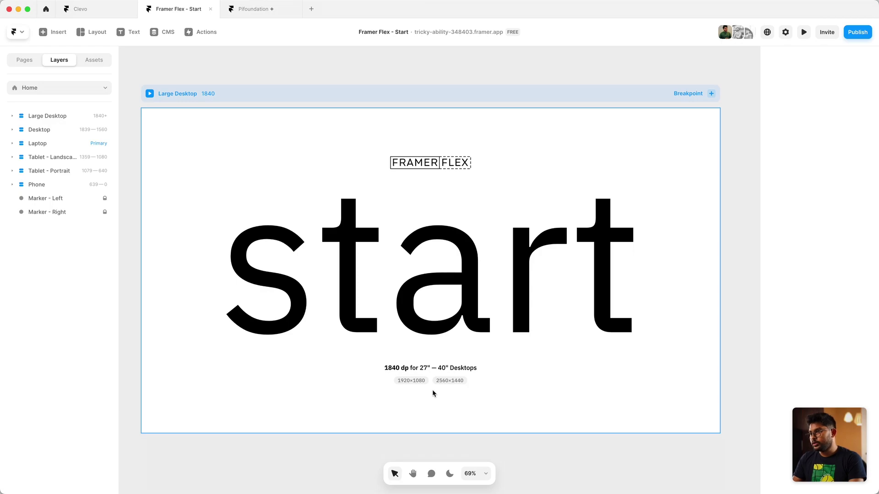
scroll(432, 389, "down", 3)
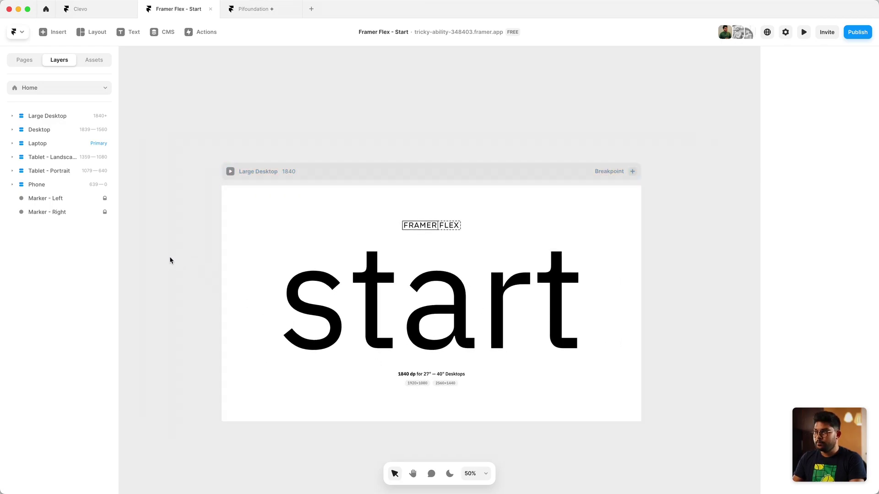
scroll(372, 332, "down", 4)
scroll(371, 329, "right", 10)
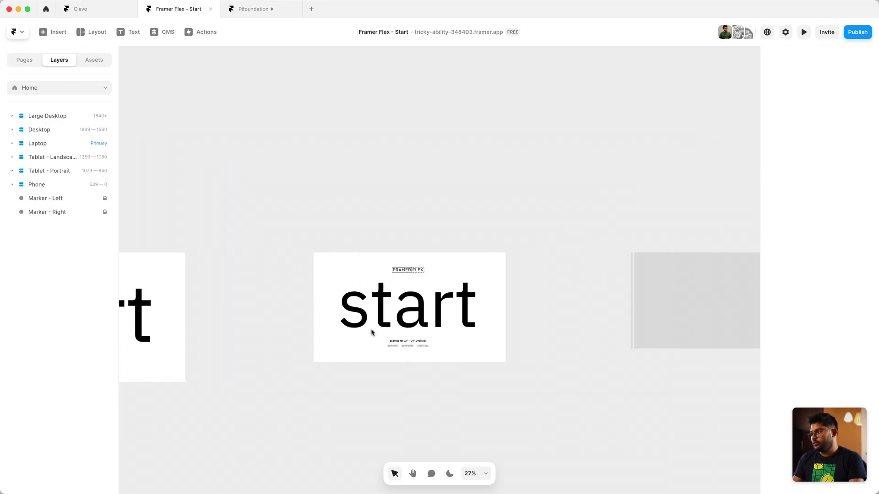
scroll(548, 339, "up", 5)
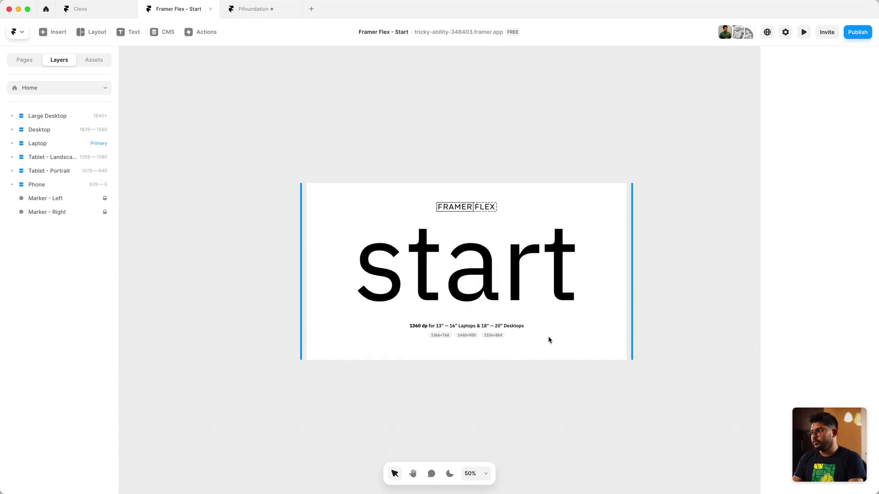
scroll(548, 340, "right", 2)
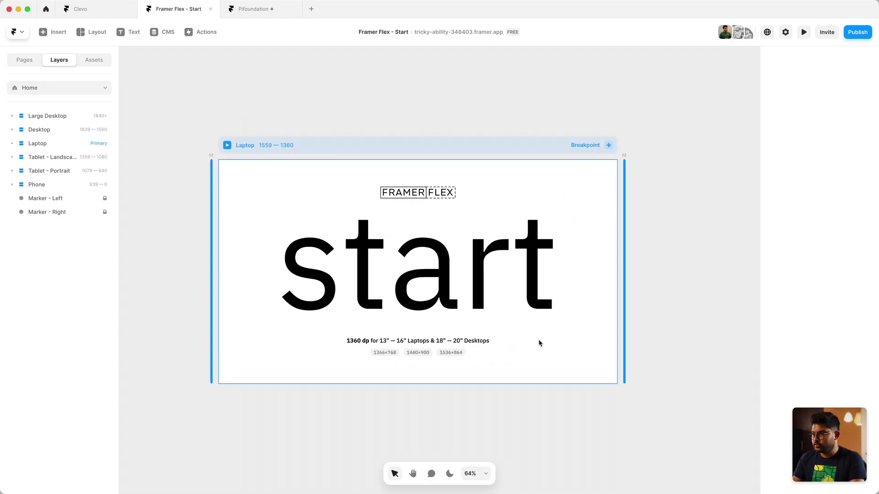
scroll(538, 343, "up", 2)
scroll(539, 342, "left", 2)
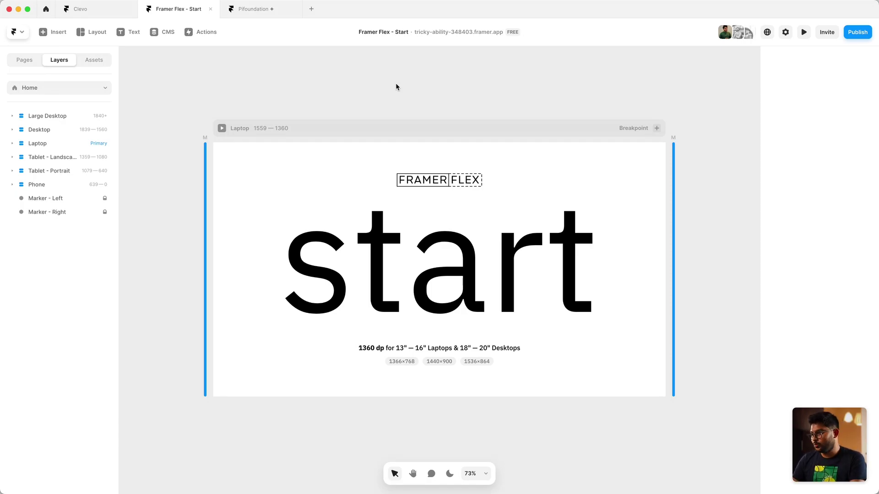
scroll(383, 119, "down", 5)
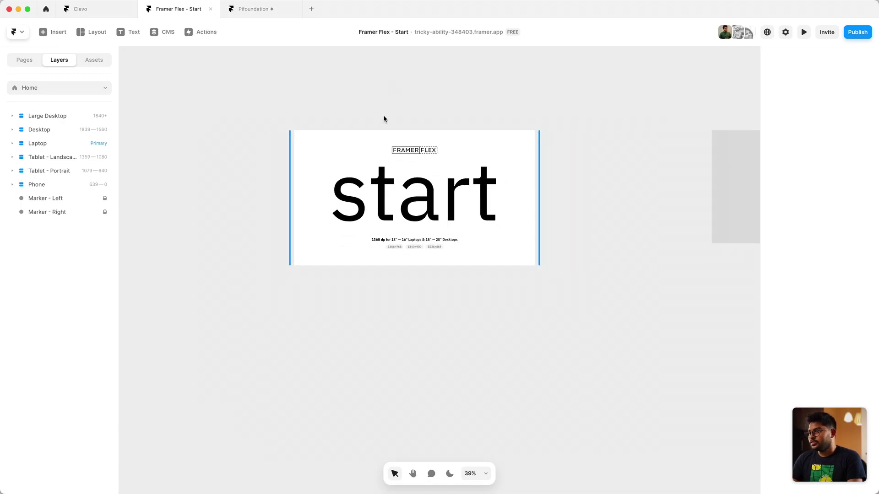
scroll(383, 118, "up", 3)
scroll(383, 118, "up", 1)
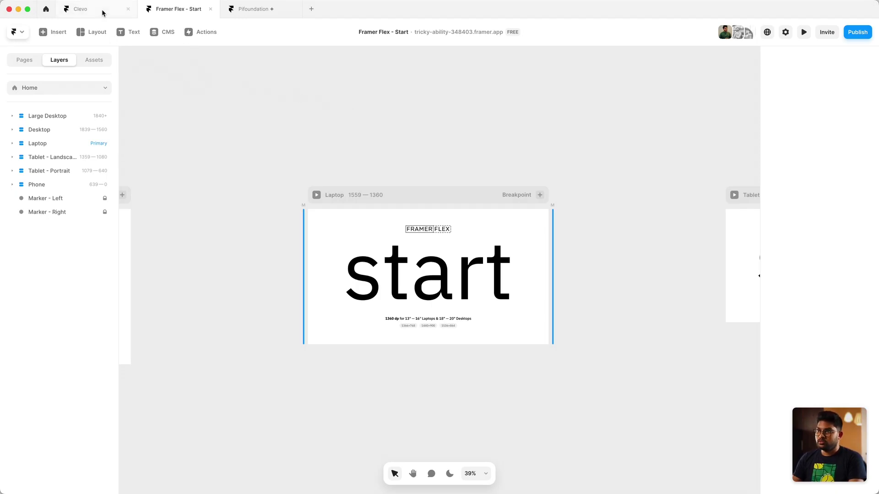
Return to Clevo's /clevo-seamless breakpoints, then switch to the Pifoundation /home-new page
left_click(103, 12)
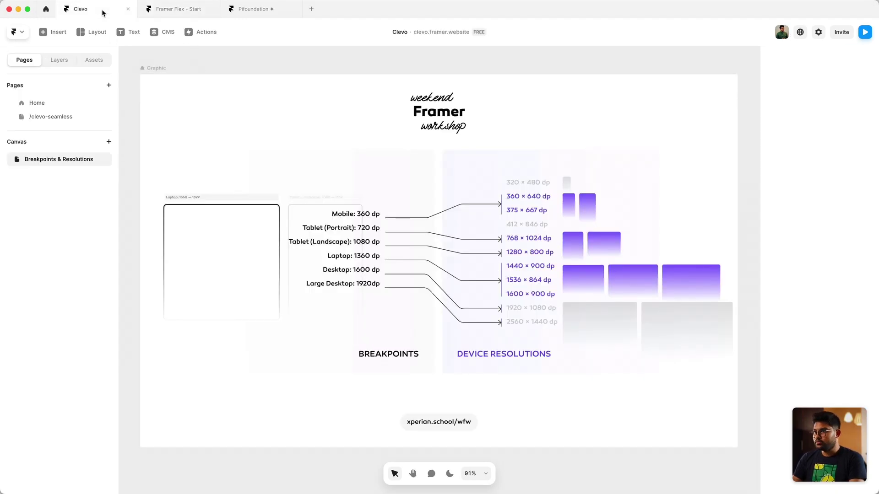
left_click(65, 109)
left_click(64, 119)
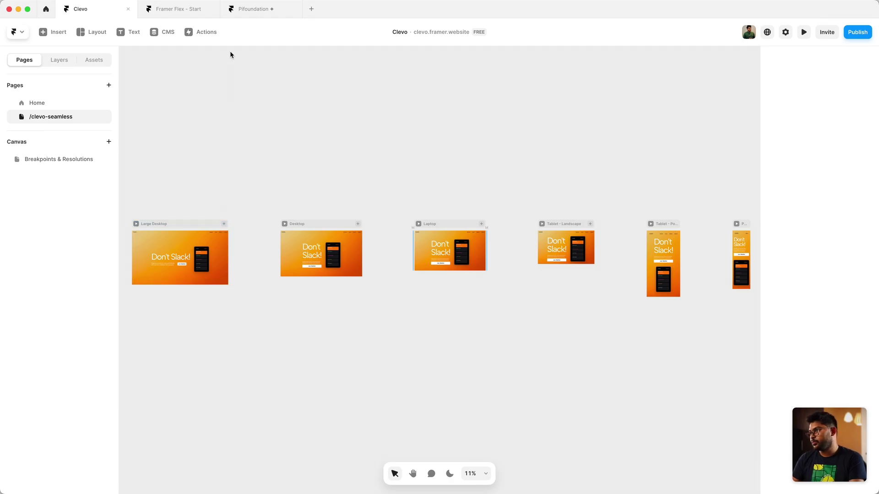
left_click(257, 16)
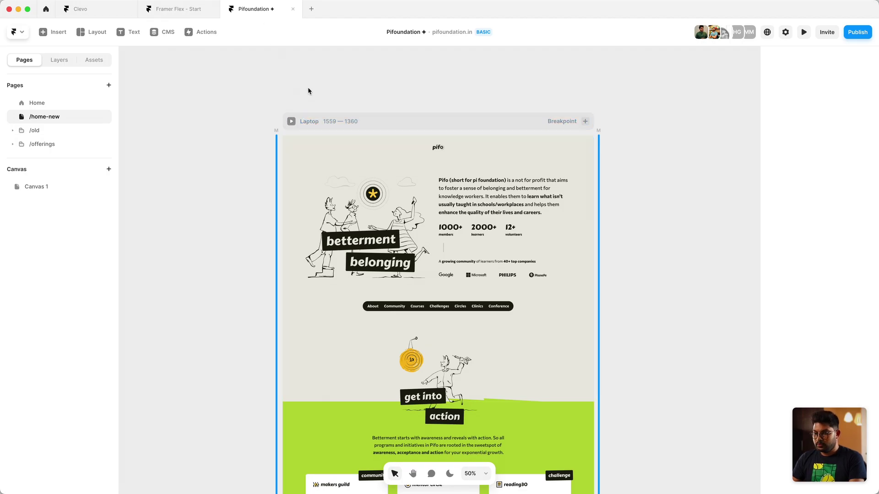
Zoom out to all six Pifoundation breakpoints and inspect the Laptop frame
key("super+minus")
key("super+minus")
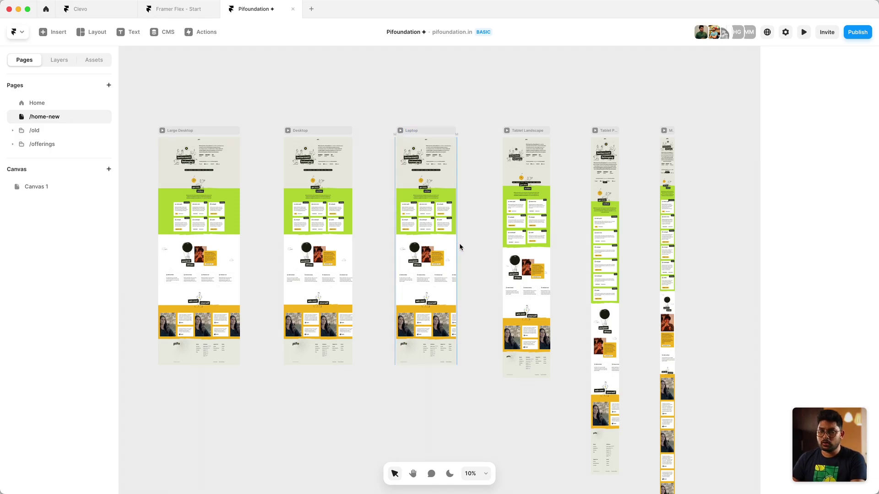
left_click(413, 139)
scroll(415, 141, "up", 3)
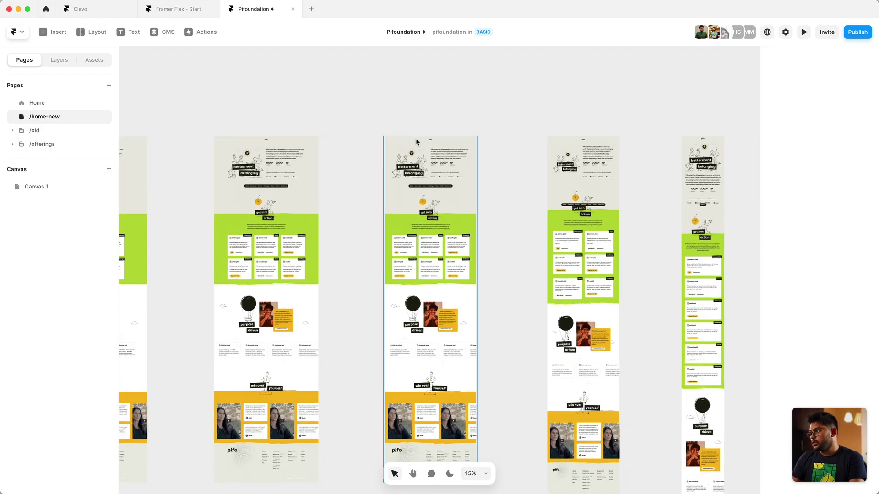
scroll(415, 141, "down", 3)
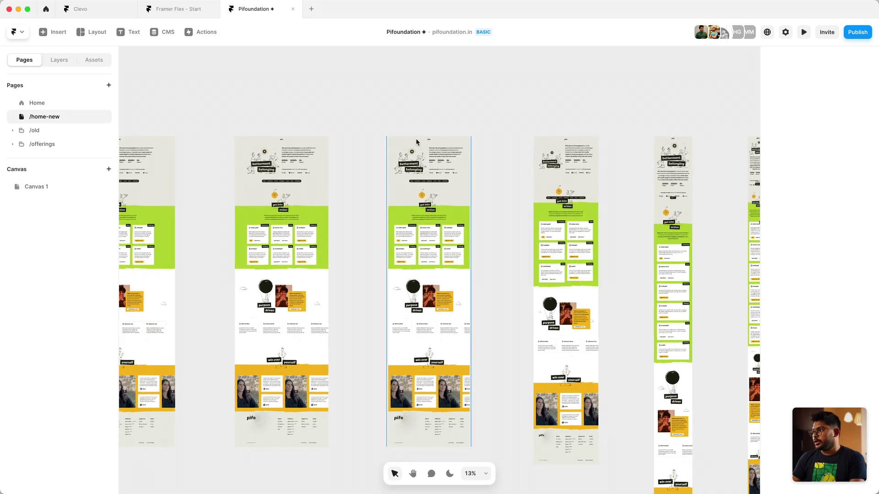
scroll(416, 138, "left", 2)
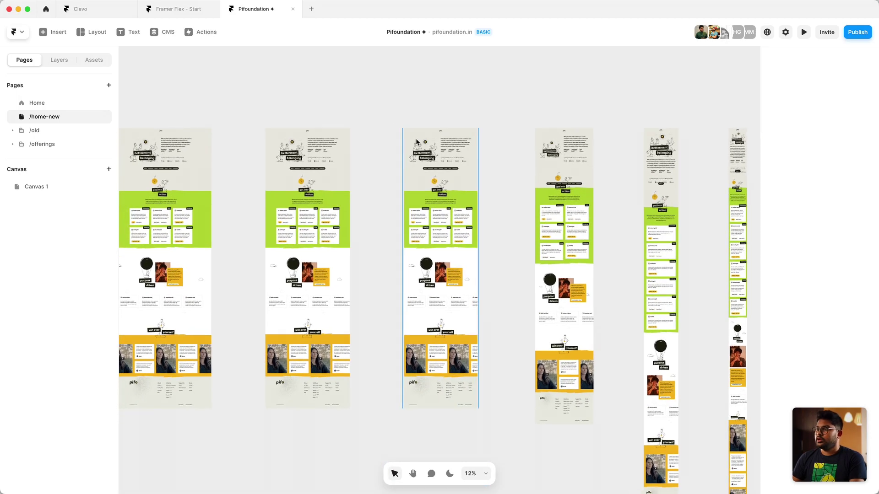
scroll(381, 125, "left", 2)
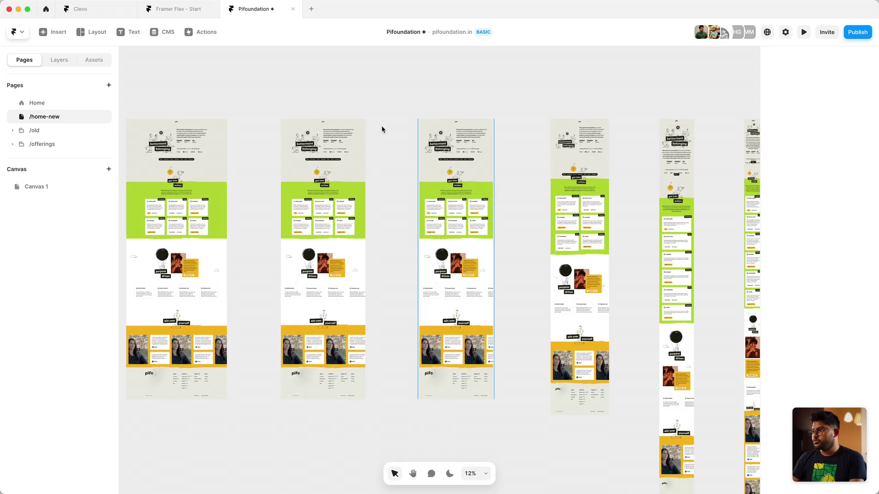
left_click(420, 118)
scroll(467, 108, "up", 5)
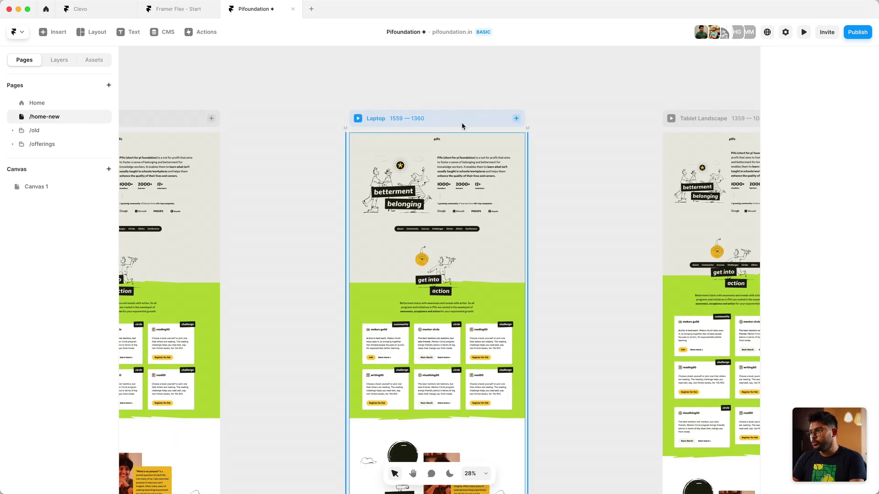
scroll(421, 123, "up", 3)
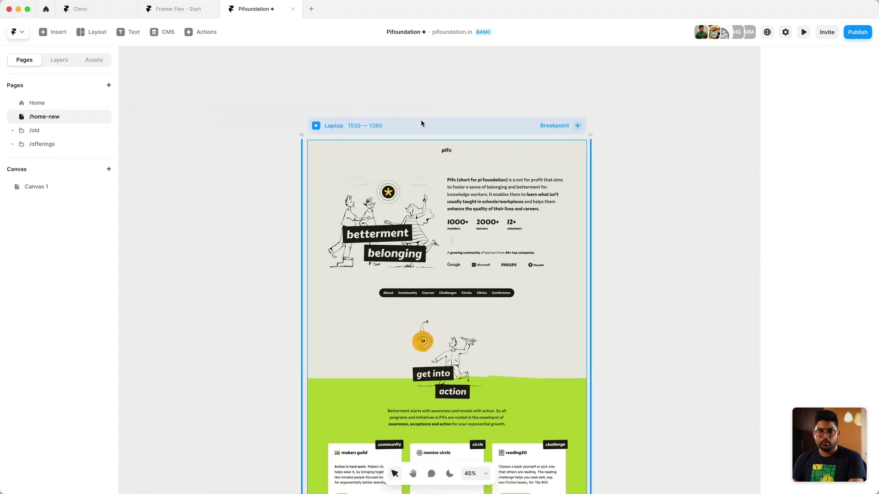
scroll(421, 123, "left", 10)
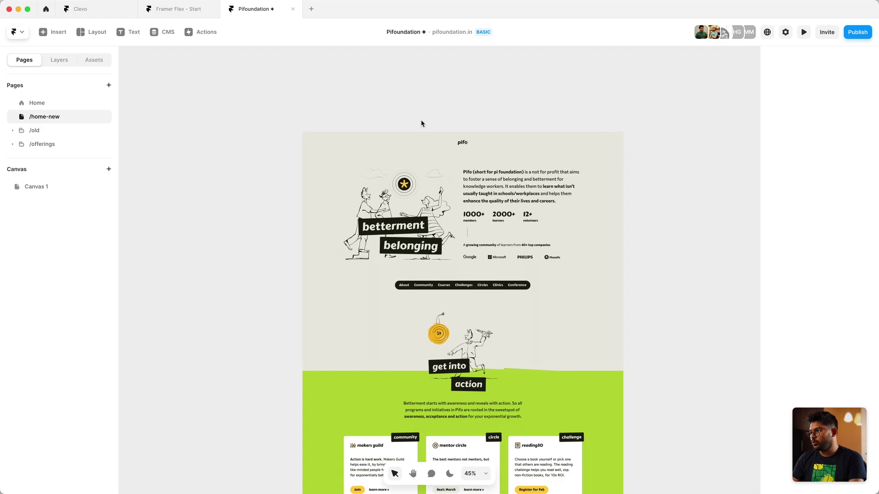
scroll(421, 123, "right", 10)
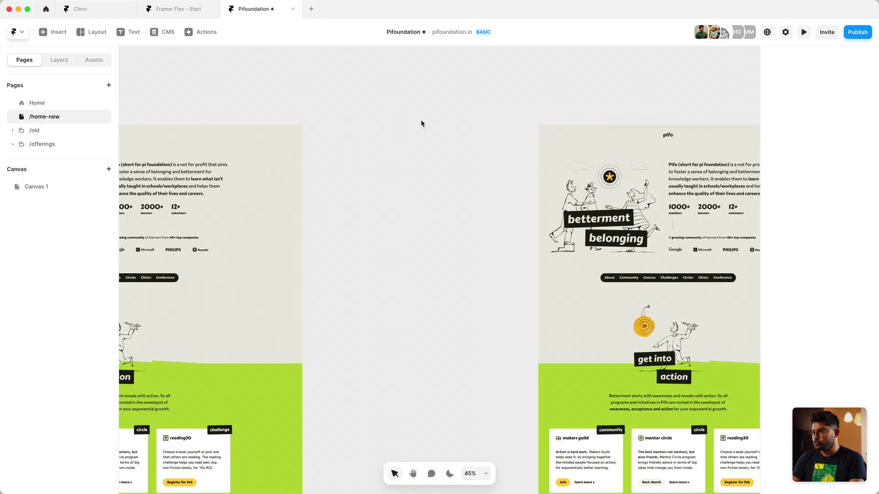
scroll(421, 122, "right", 15)
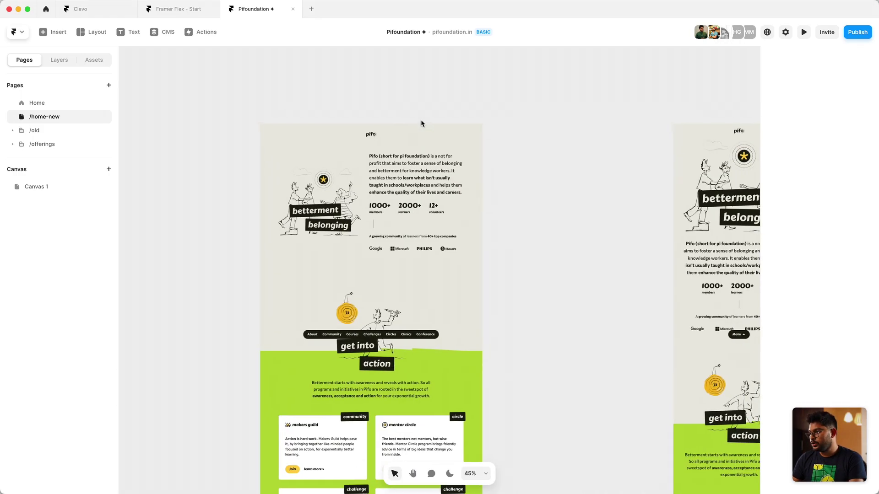
Pan across the Tablet Landscape, Tablet Portrait and phone frames, then return to Clevo
scroll(392, 200, "up", 3)
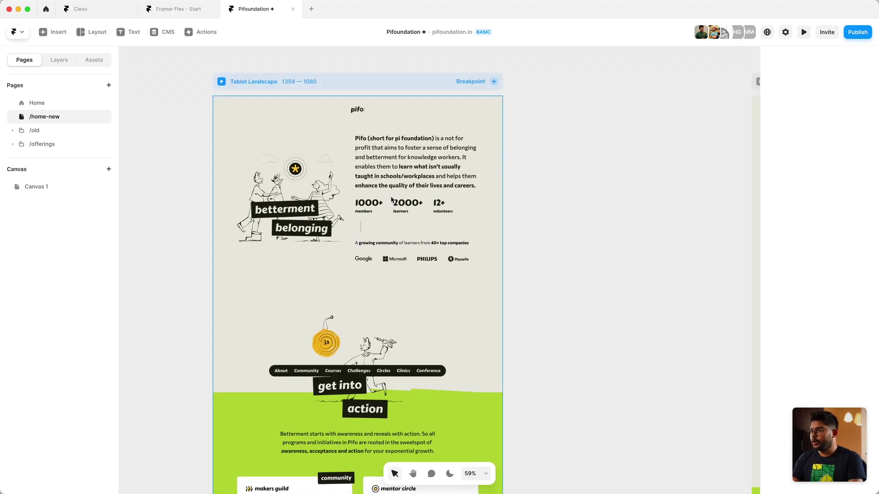
scroll(557, 204, "right", 10)
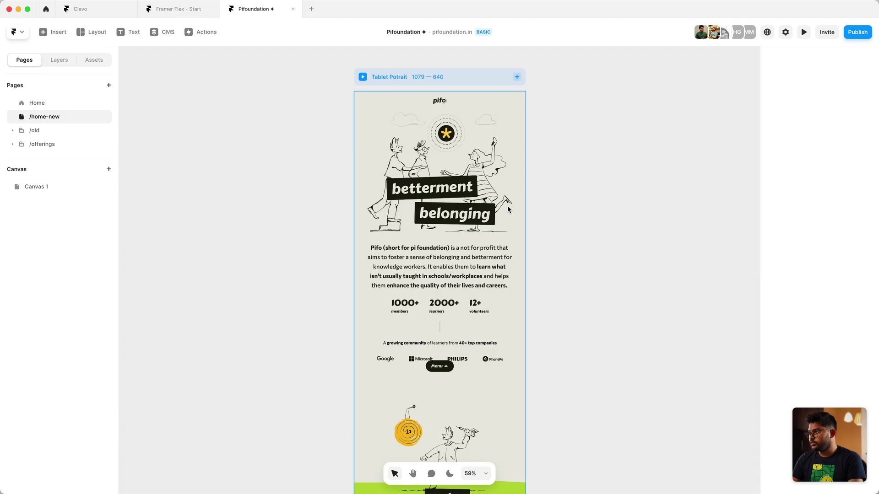
scroll(507, 210, "right", 2)
scroll(507, 208, "down", 5)
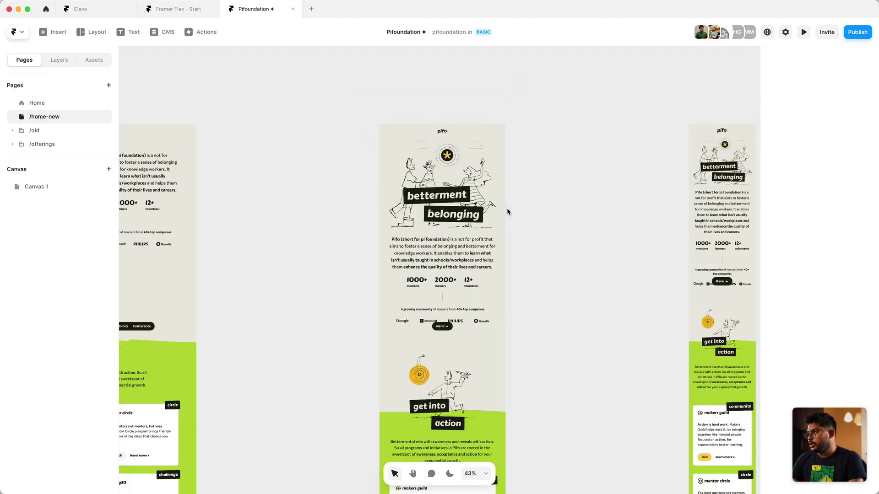
scroll(507, 208, "right", 8)
scroll(464, 166, "up", 5)
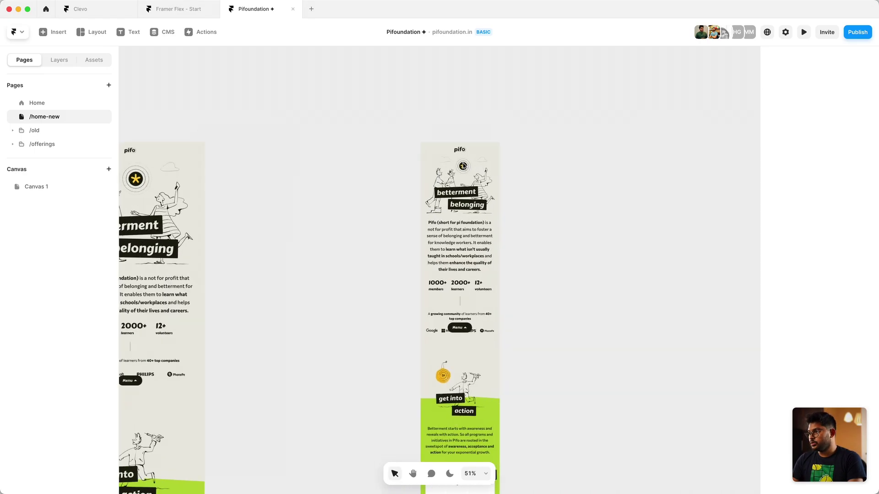
scroll(463, 165, "left", 4)
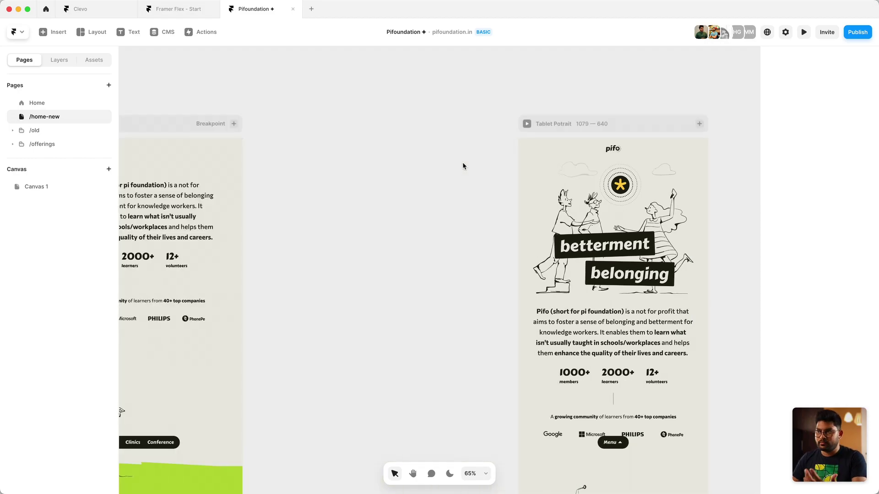
scroll(462, 164, "left", 10)
scroll(395, 208, "left", 5)
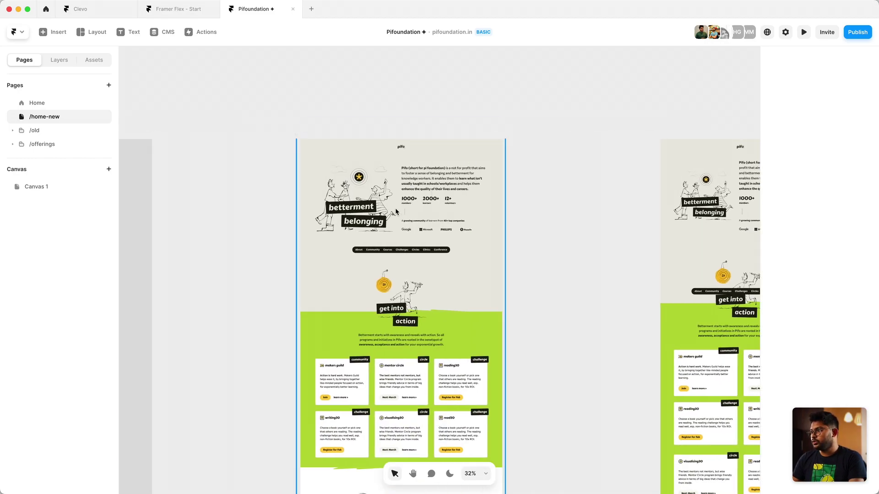
scroll(395, 207, "up", 3)
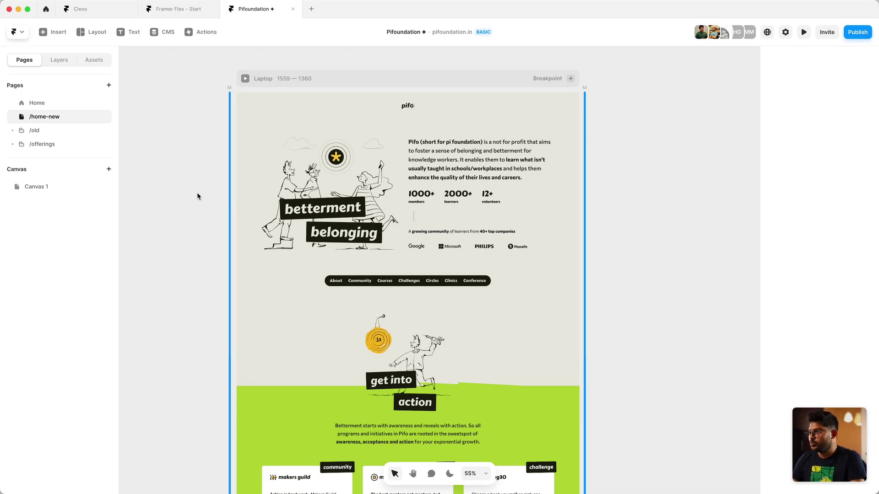
scroll(197, 192, "up", 2)
scroll(197, 192, "left", 1)
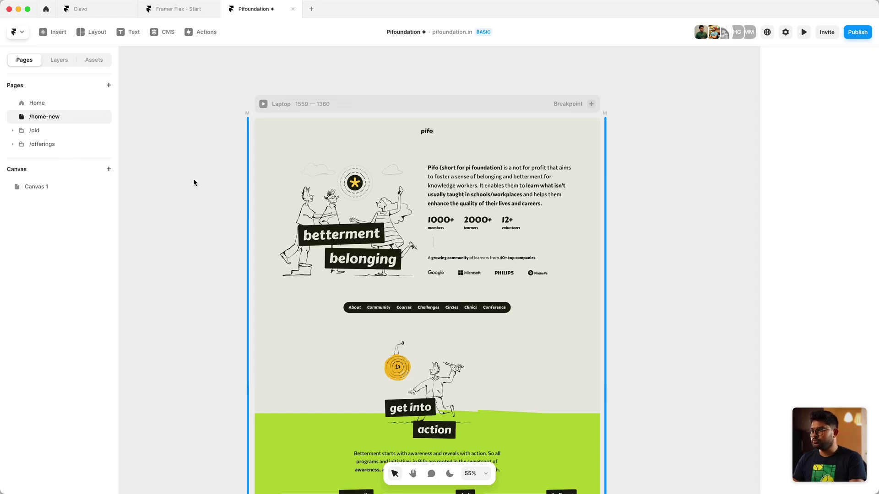
left_click(99, 14)
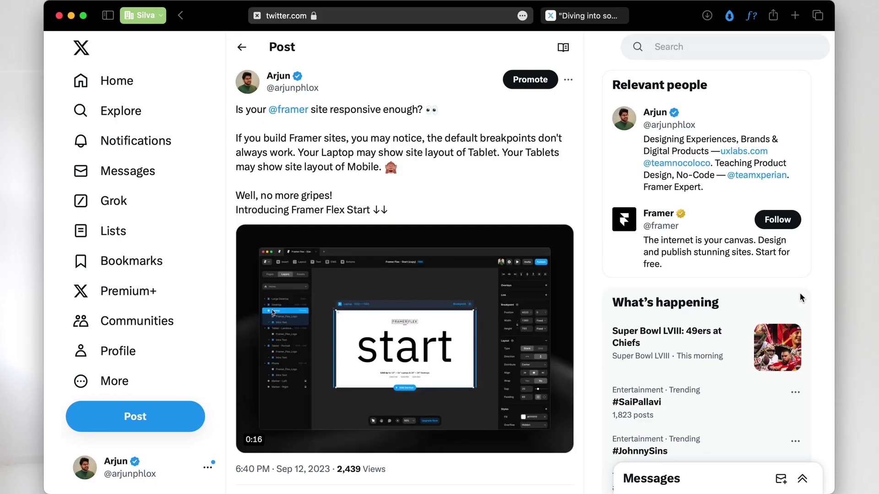
Open the 'Diving into some questions' thread and scroll to the Effective Framer Breakpoints list (360, 720, 1080, 1360dp)
scroll(518, 105, "down", 8)
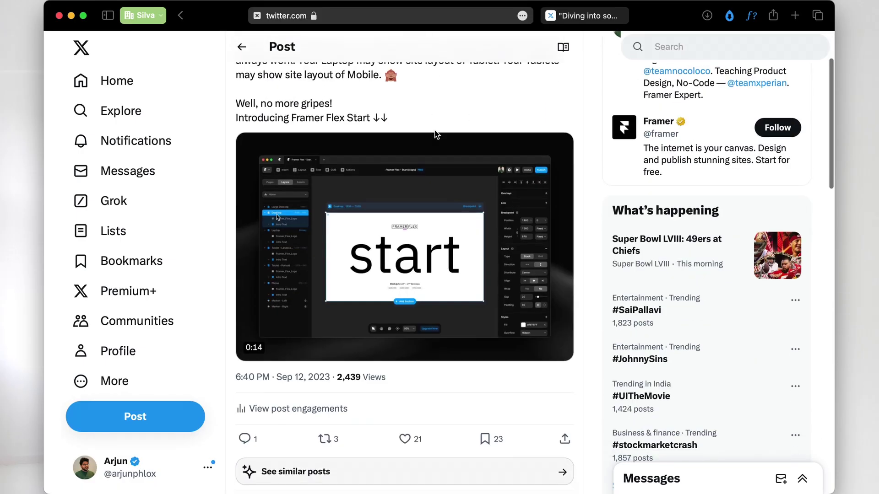
left_click(593, 19)
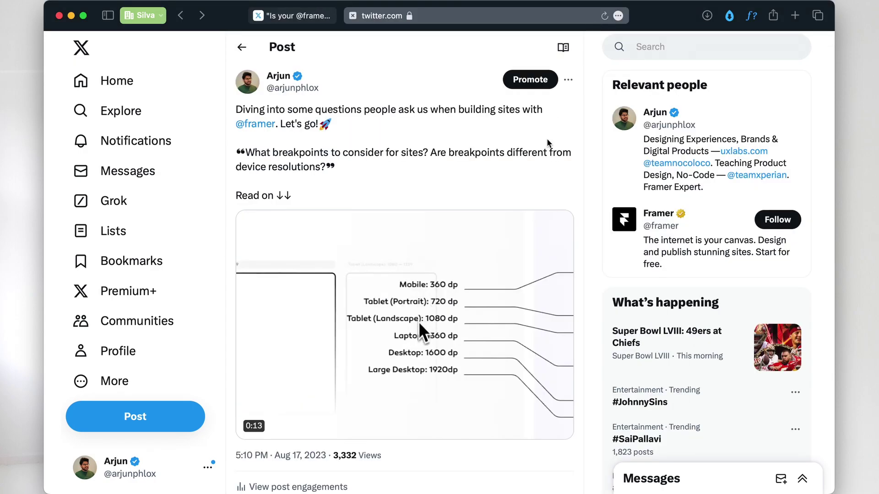
scroll(532, 267, "down", 9)
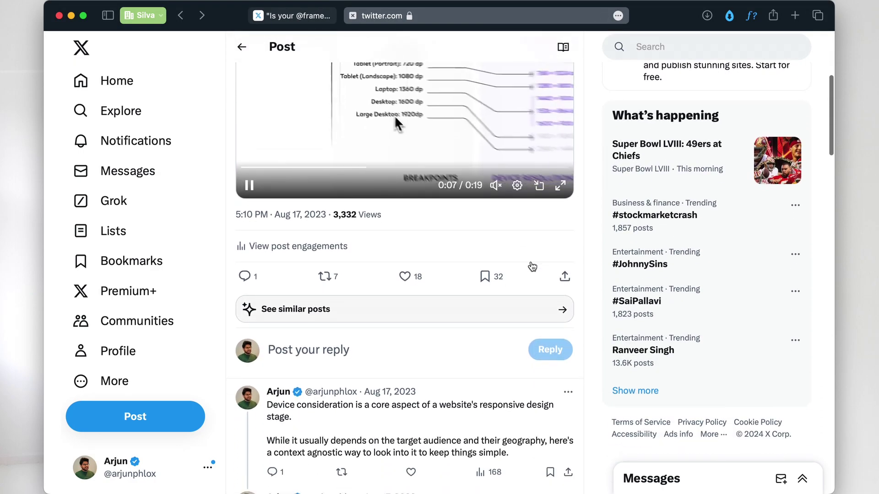
scroll(532, 266, "down", 10)
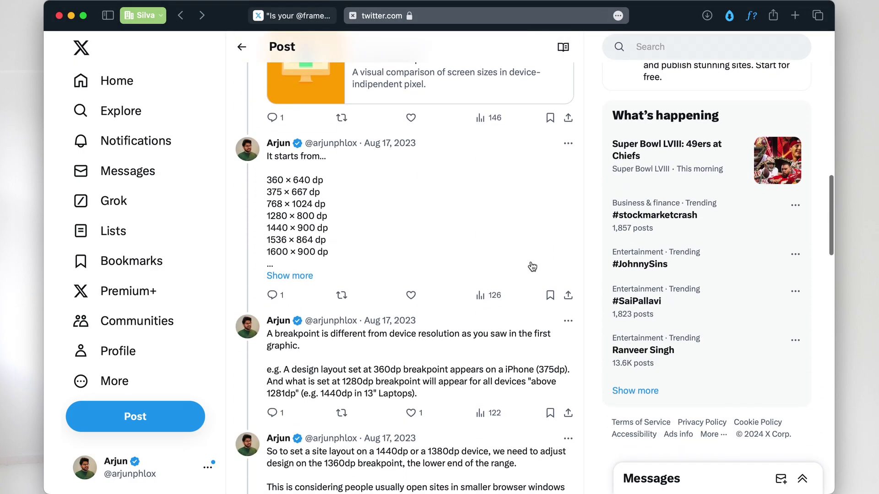
scroll(533, 267, "down", 6)
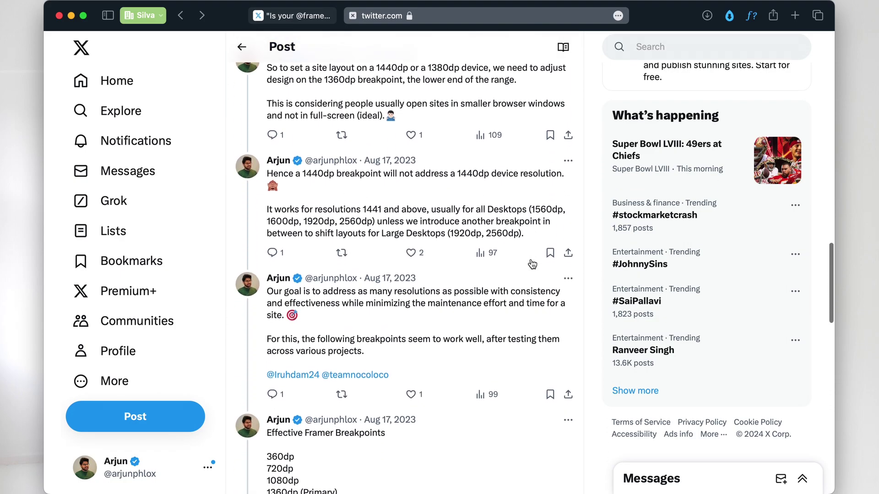